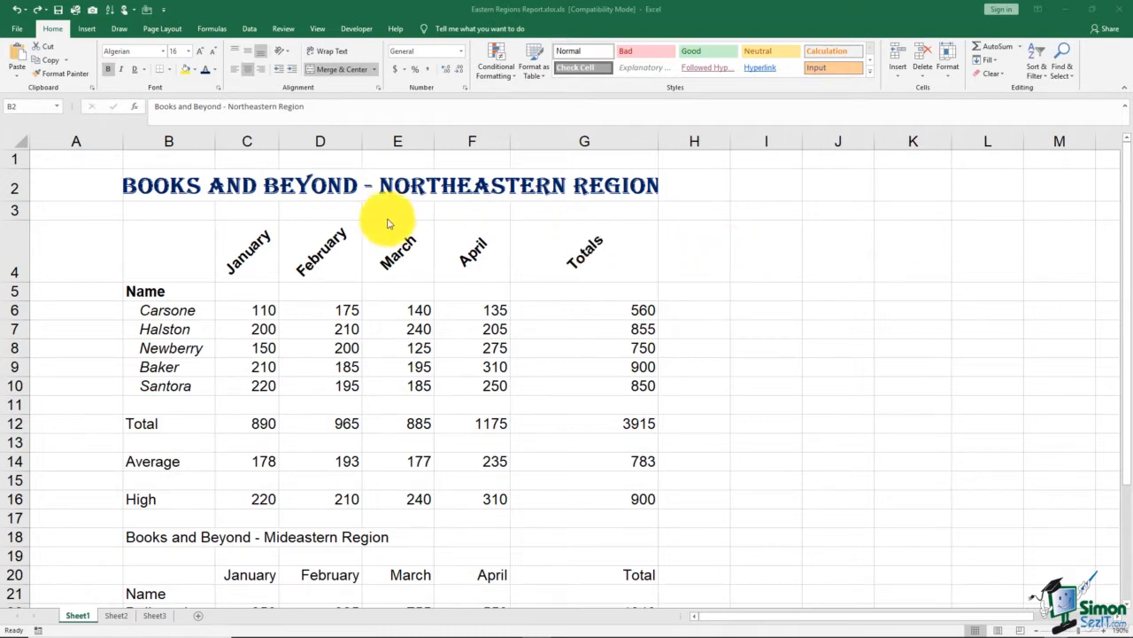
Focus Excel and select every cell of the Northeastern Region sales sheet
{"action": "left_click", "coordinate": [20, 143]}
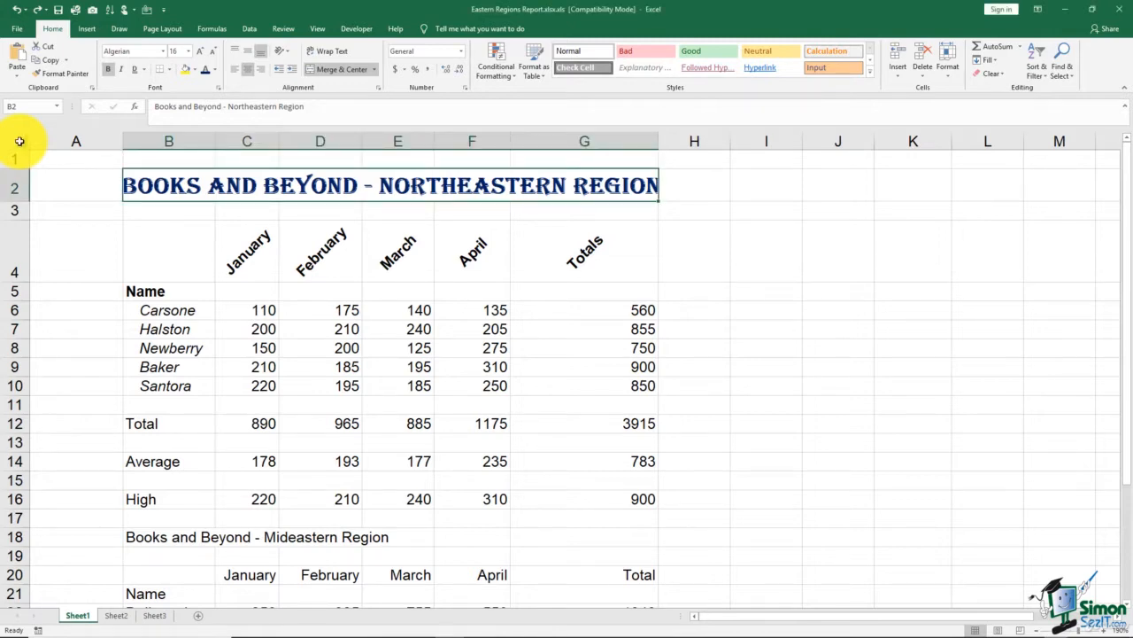
{"action": "left_click", "coordinate": [19, 142]}
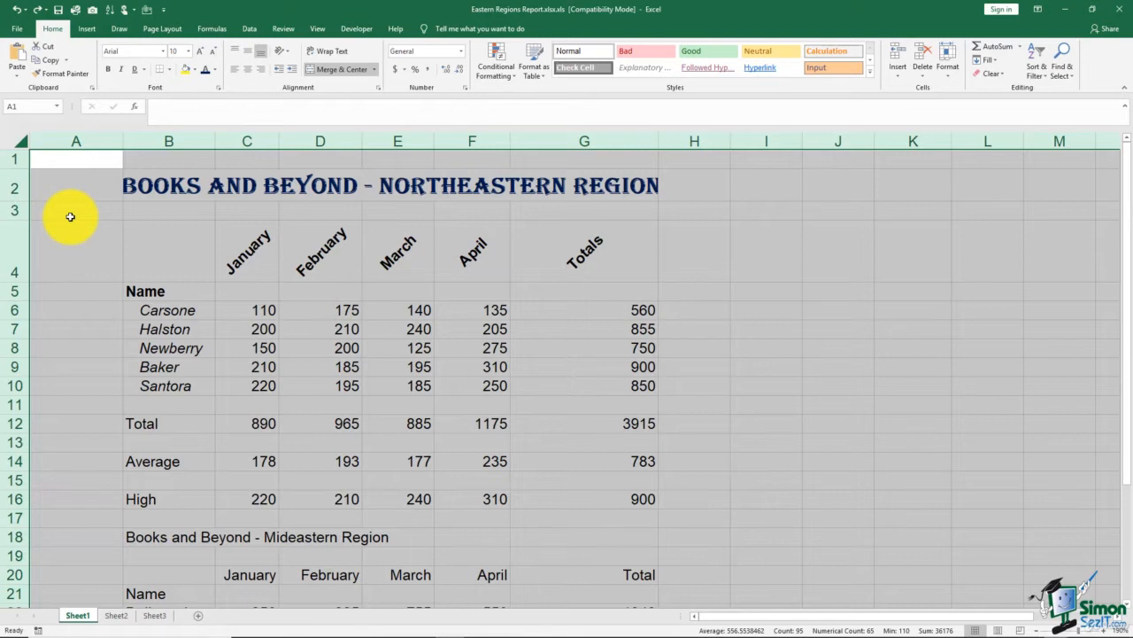
Apply Accounting format to all cells and AutoFit columns so totals like $1,175.00 display
{"action": "left_click", "coordinate": [396, 70]}
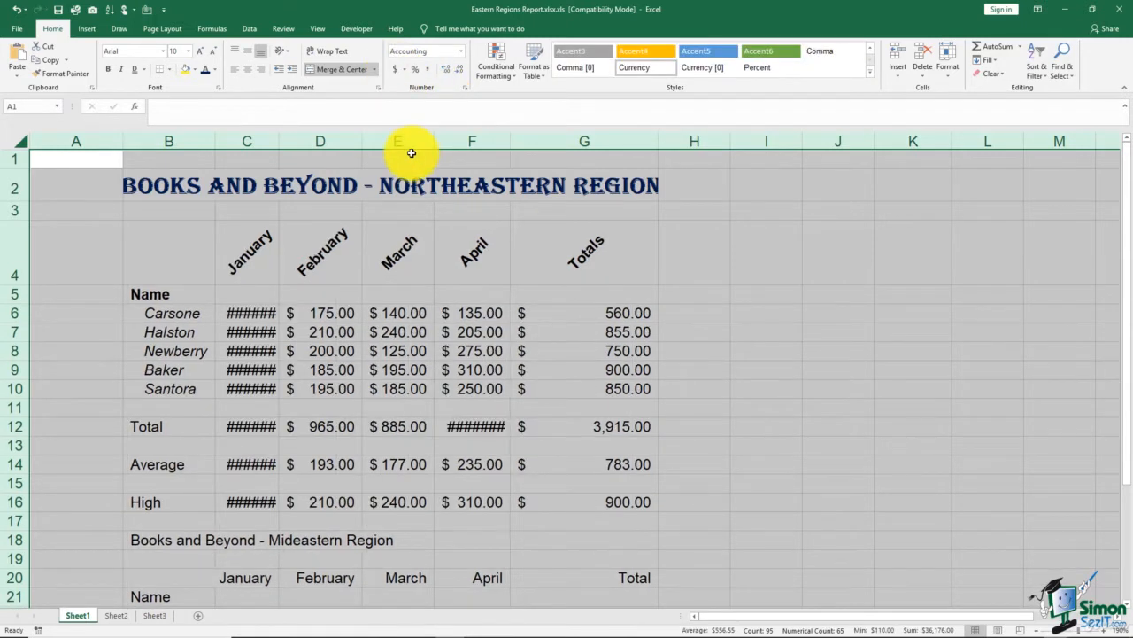
{"action": "double_click", "coordinate": [279, 141]}
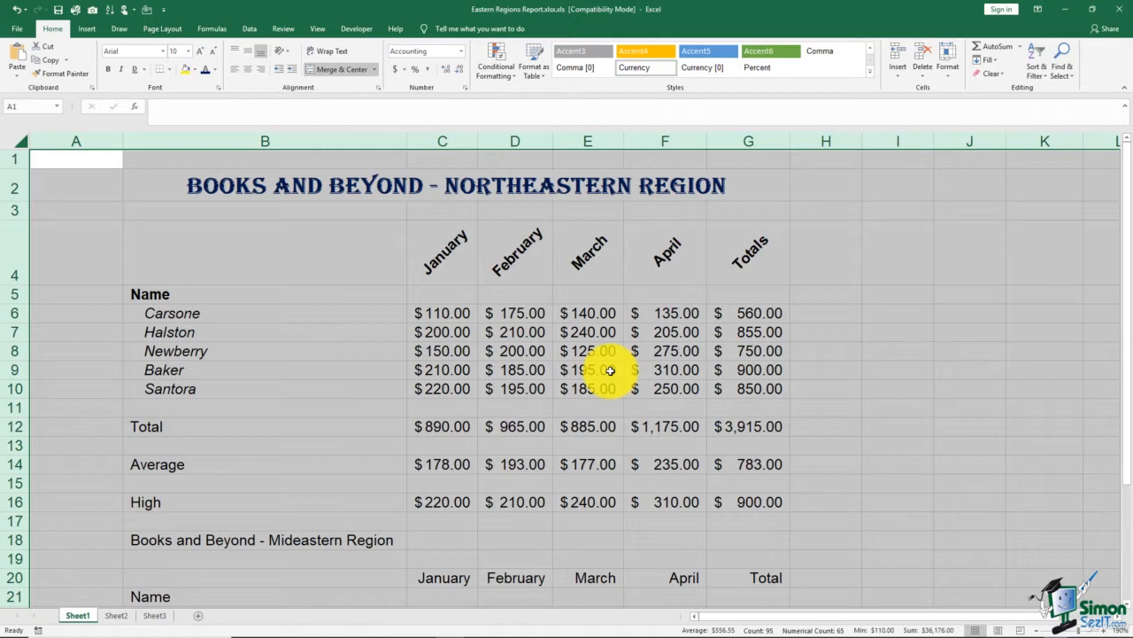
{"action": "left_click", "coordinate": [823, 265]}
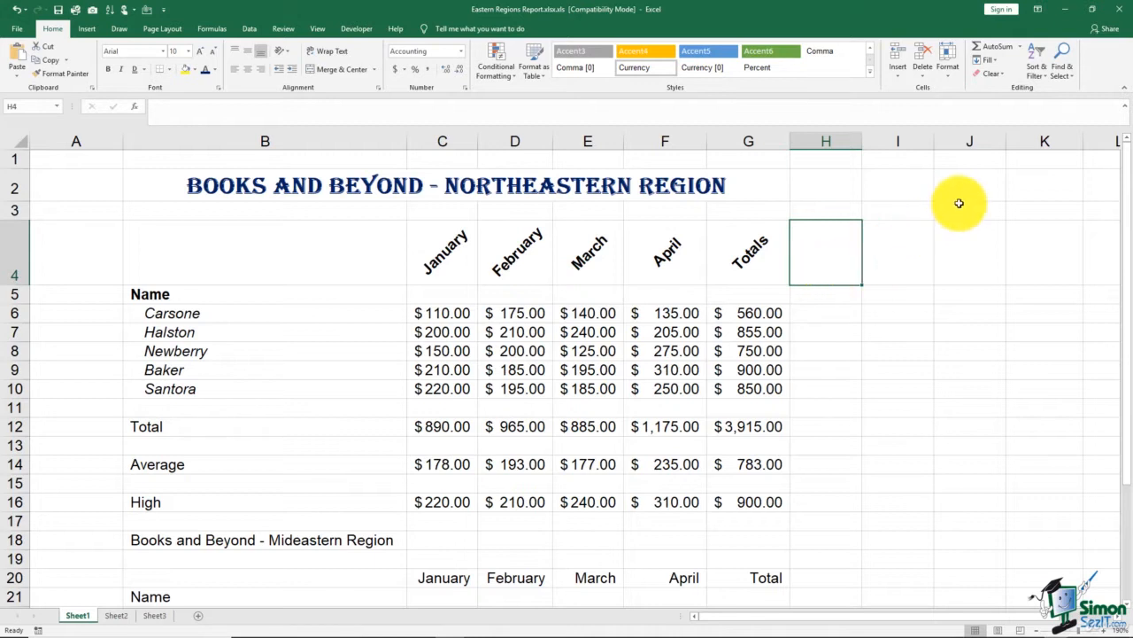
{"action": "left_click", "coordinate": [878, 188]}
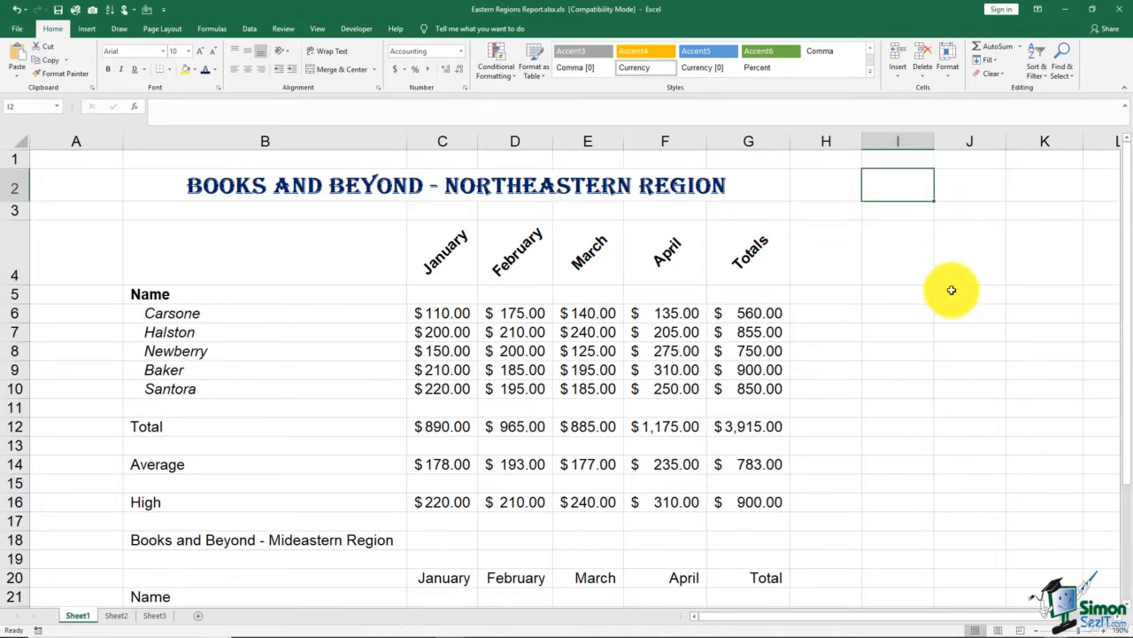
{"action": "type", "text": "1"}
{"action": "key", "text": "Return"}
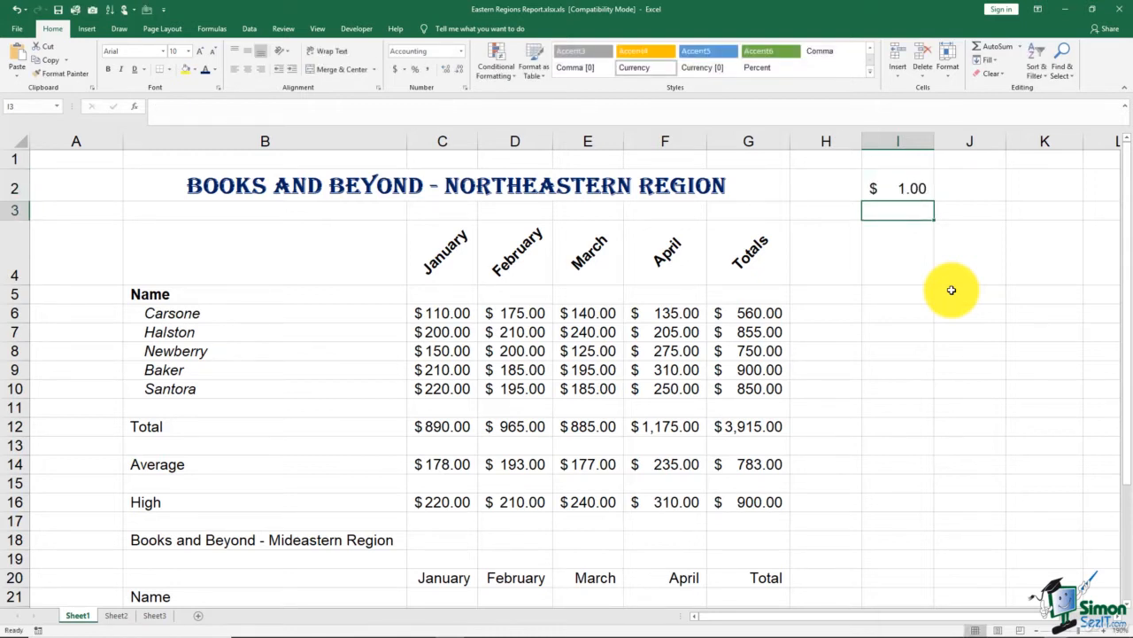
{"action": "left_click", "coordinate": [895, 183]}
{"action": "key", "text": "BackSpace"}
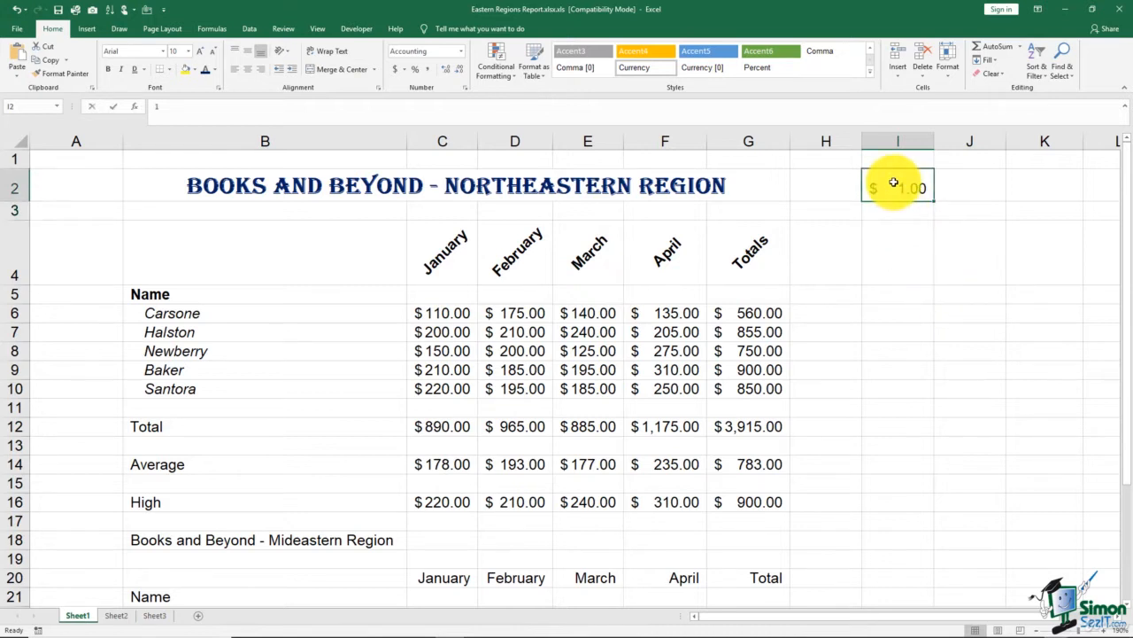
{"action": "left_click", "coordinate": [917, 237]}
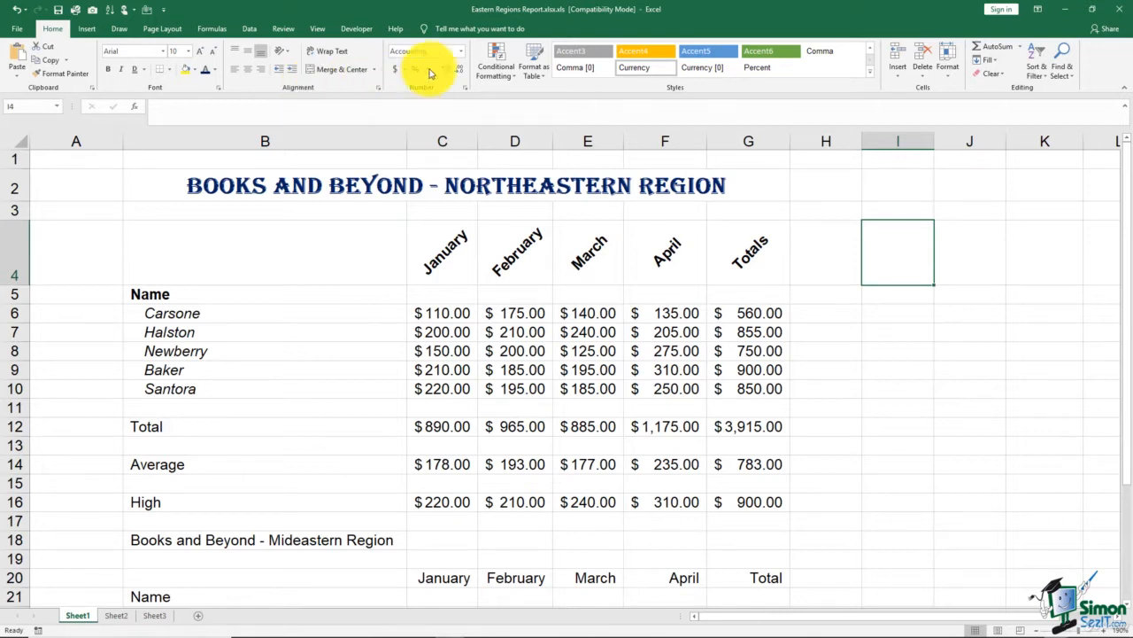
{"action": "left_click", "coordinate": [461, 54]}
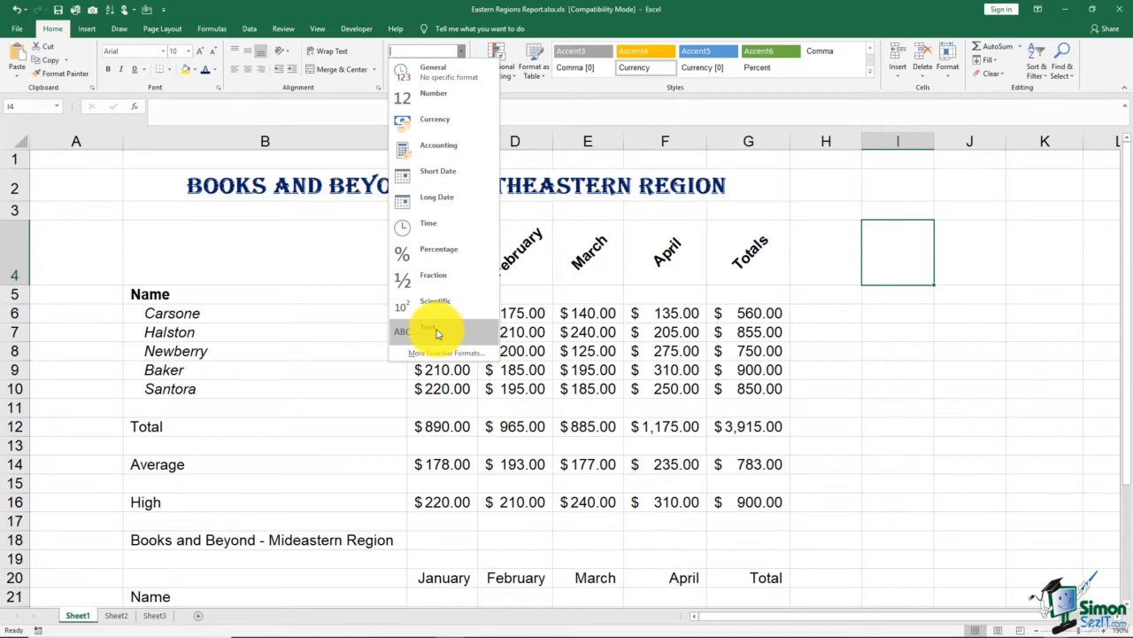
{"action": "left_click", "coordinate": [349, 245]}
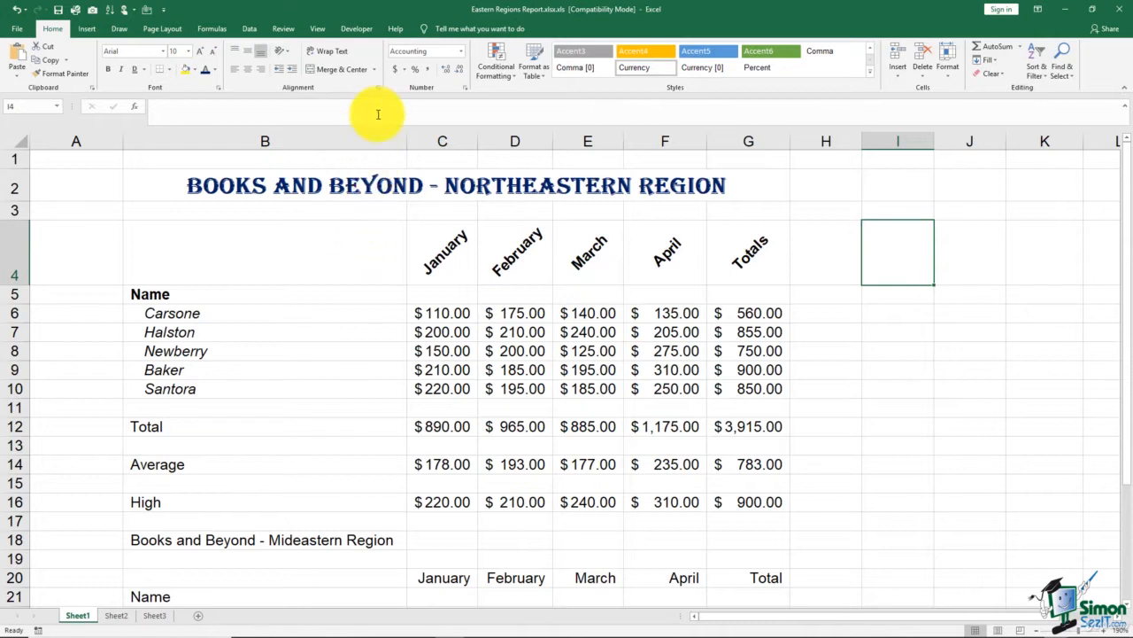
{"action": "left_click", "coordinate": [407, 71]}
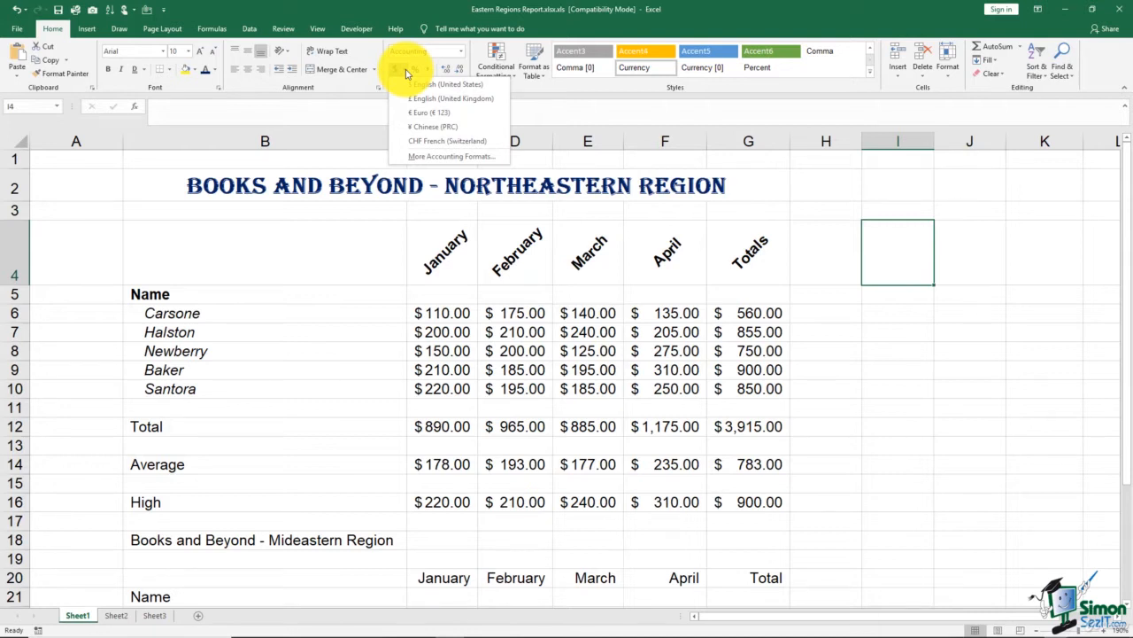
{"action": "left_click", "coordinate": [373, 116]}
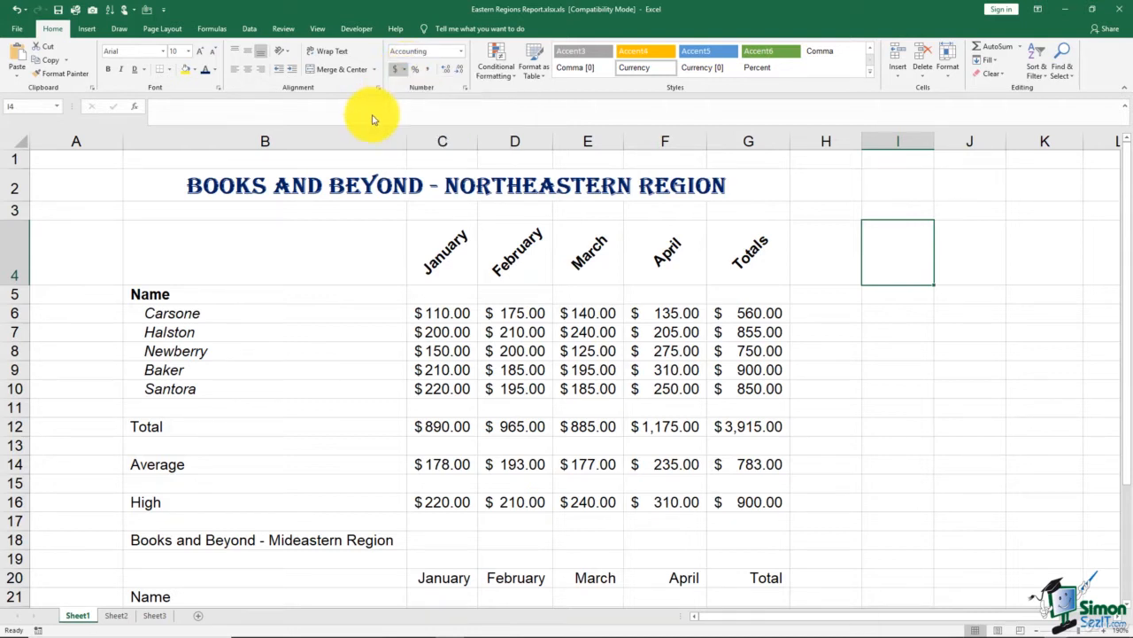
In Format Cells, review General and Number negative-number styles, then select Currency
{"action": "left_click", "coordinate": [466, 89]}
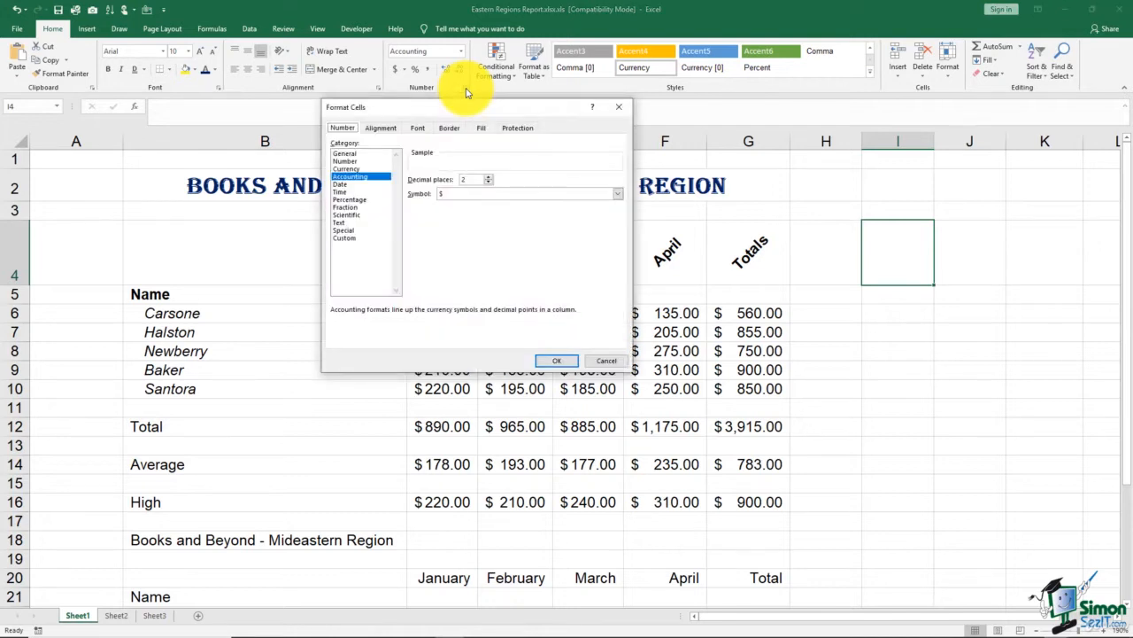
{"action": "left_click", "coordinate": [361, 154]}
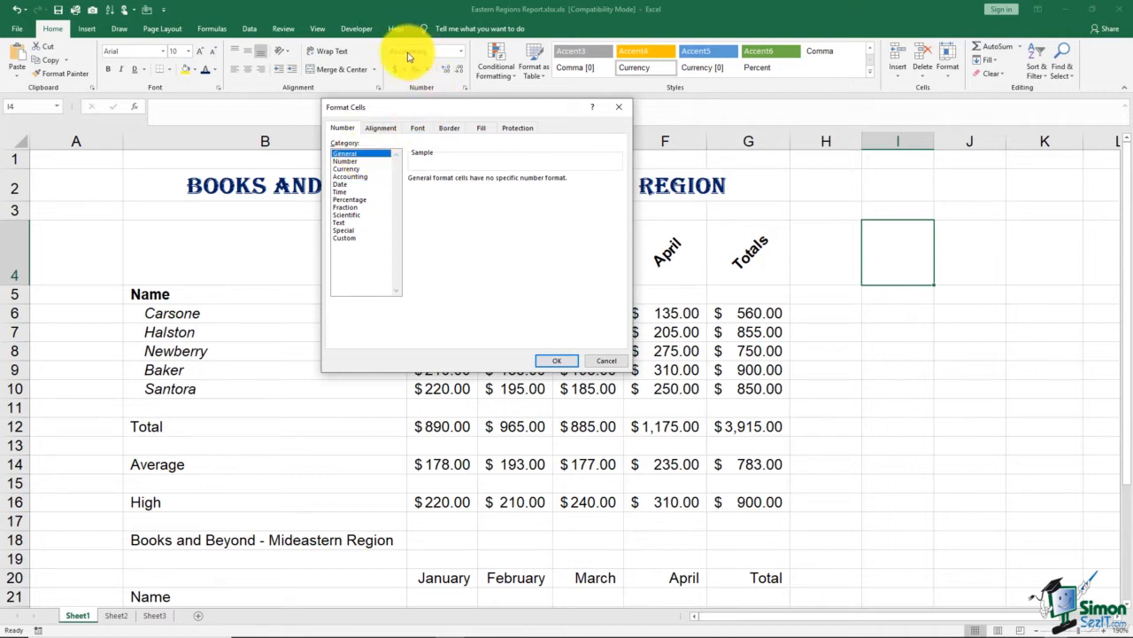
{"action": "left_click", "coordinate": [363, 161]}
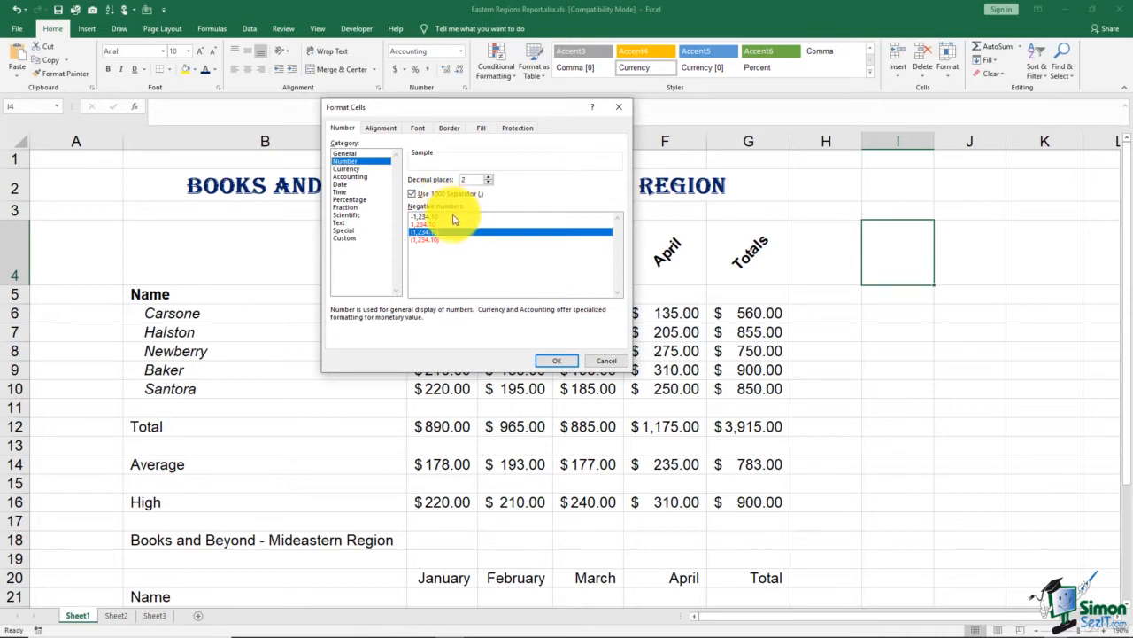
{"action": "left_click", "coordinate": [472, 217]}
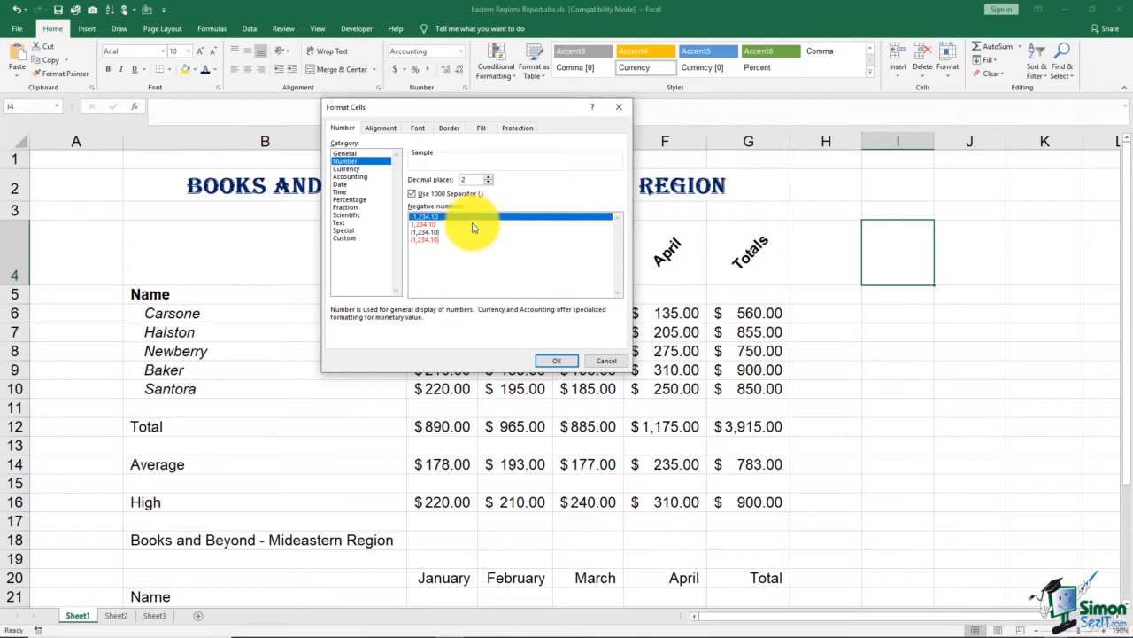
{"action": "left_click", "coordinate": [473, 225]}
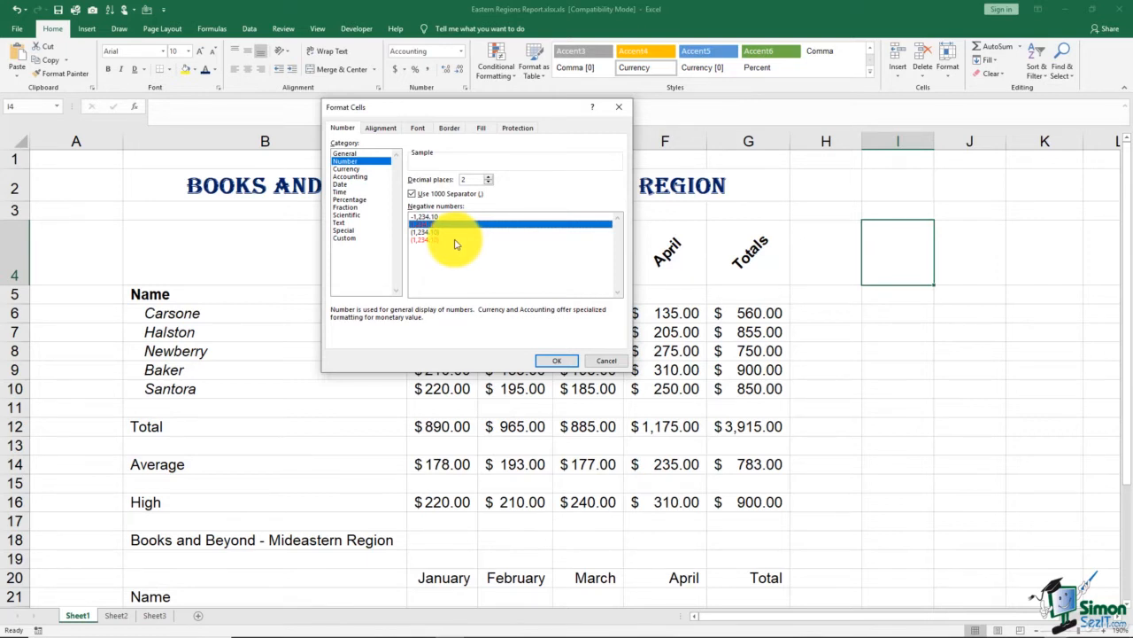
{"action": "left_click", "coordinate": [365, 168]}
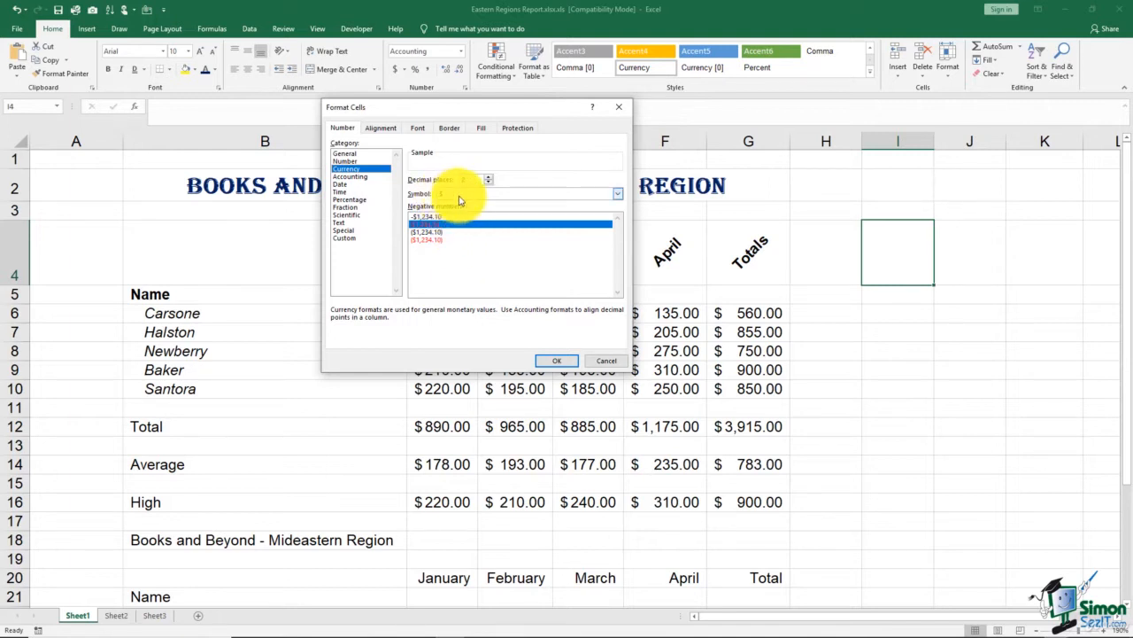
Browse the Currency symbol list, then close it
{"action": "left_click", "coordinate": [617, 197]}
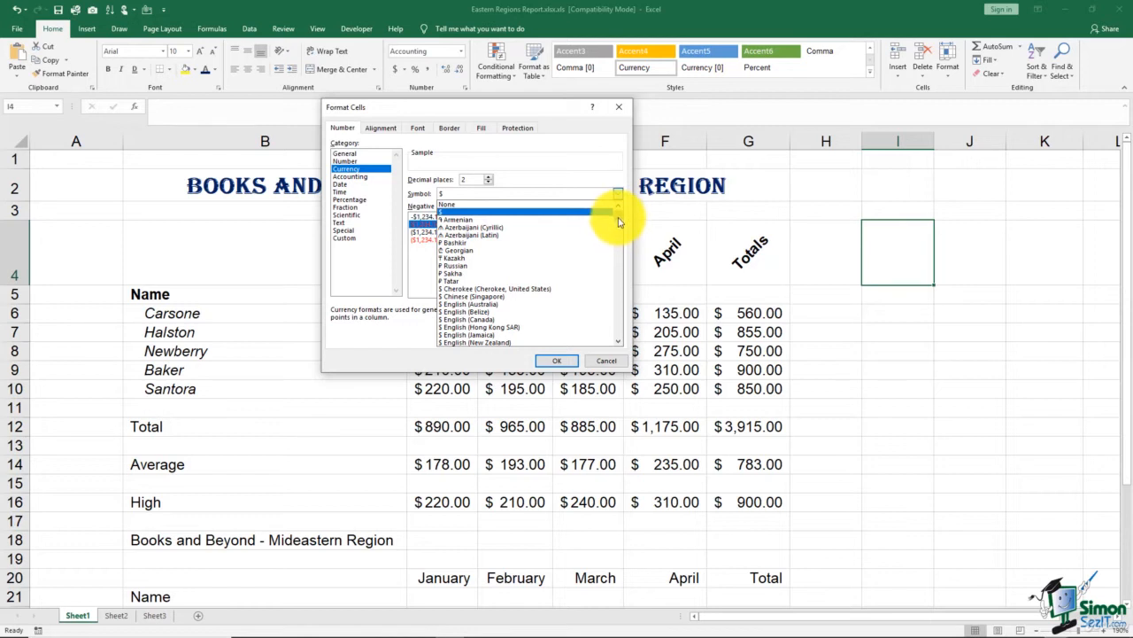
{"action": "scroll", "coordinate": [619, 226], "scroll_direction": "down", "scroll_amount": 7}
{"action": "left_click_drag", "start_coordinate": [620, 227], "coordinate": [620, 249]}
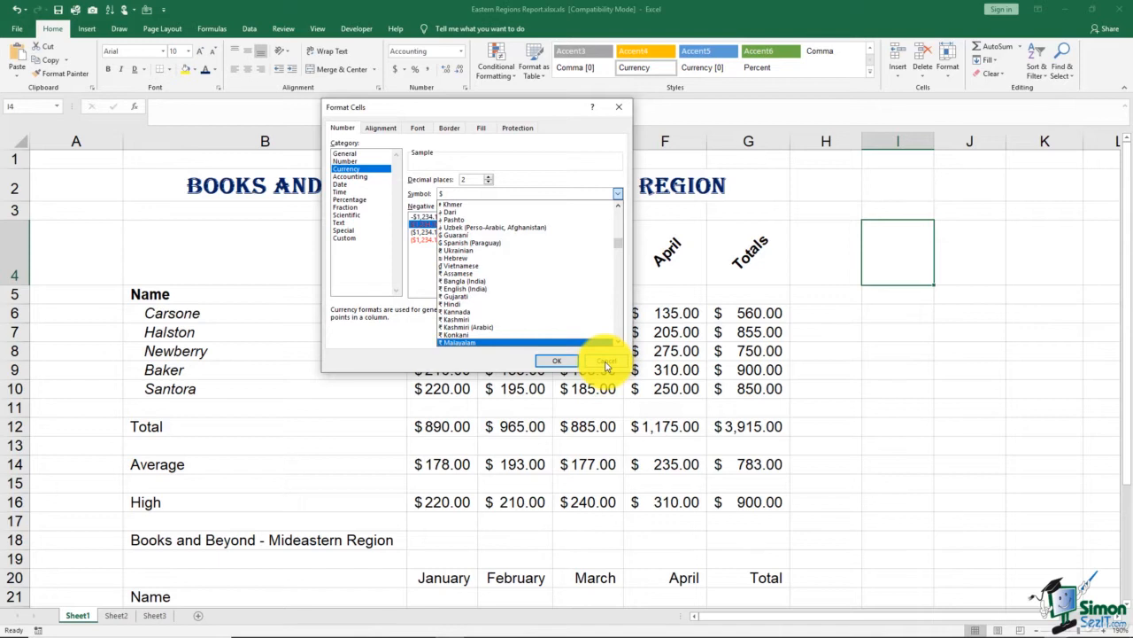
{"action": "left_click", "coordinate": [380, 178]}
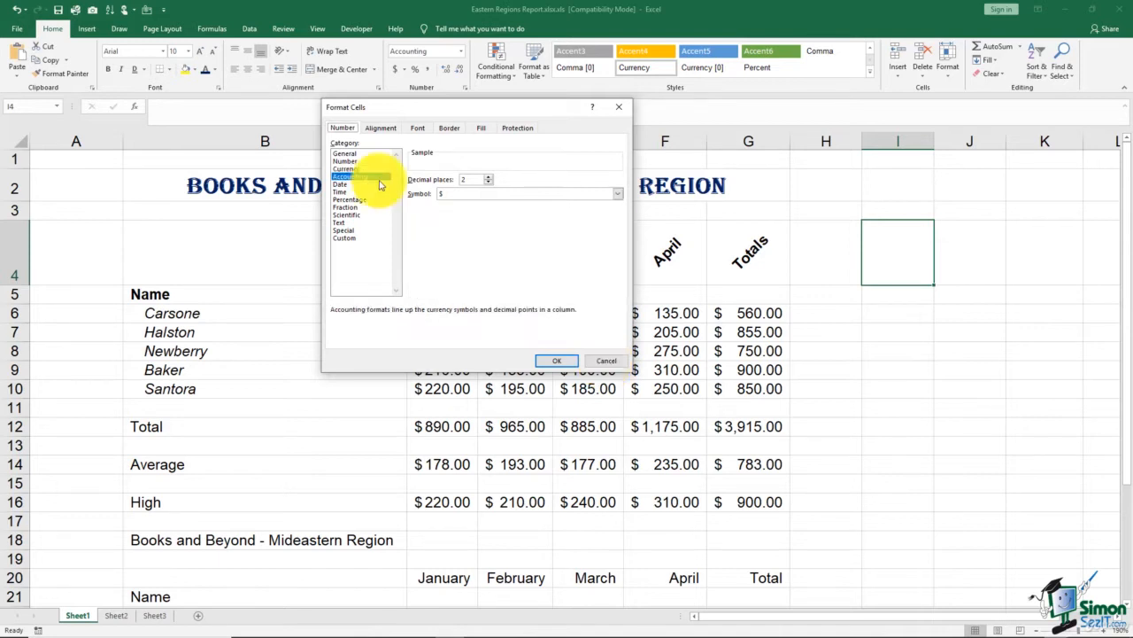
Scroll through the Date format types, then view the Time category
{"action": "left_click", "coordinate": [350, 185]}
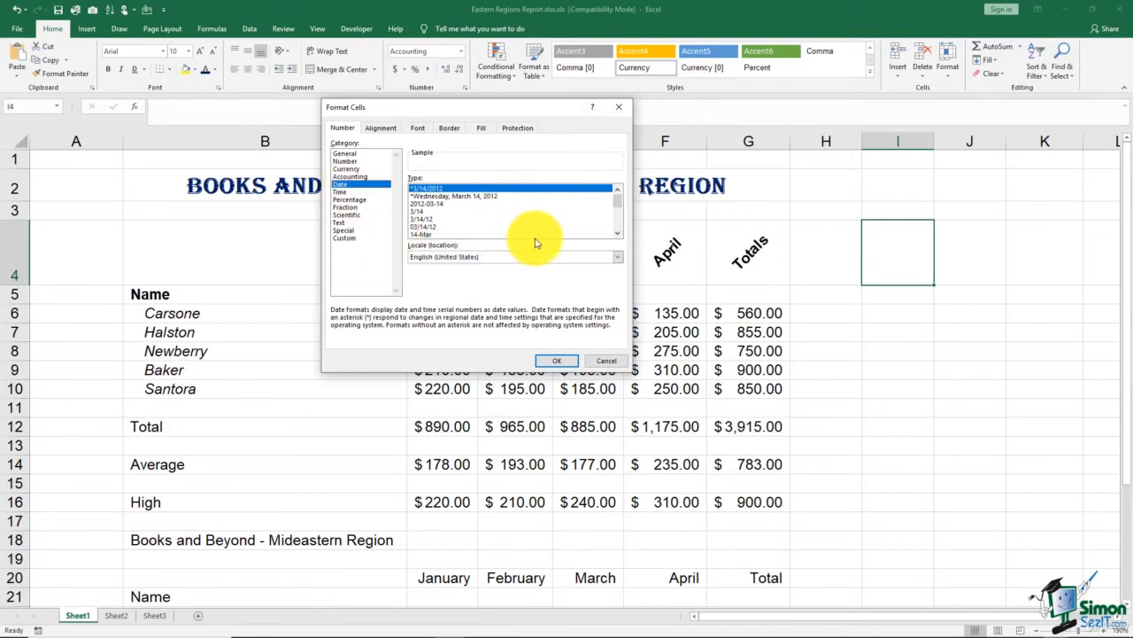
{"action": "left_click", "coordinate": [617, 238]}
{"action": "left_click", "coordinate": [617, 237]}
{"action": "left_click", "coordinate": [617, 237]}
{"action": "left_click", "coordinate": [617, 238]}
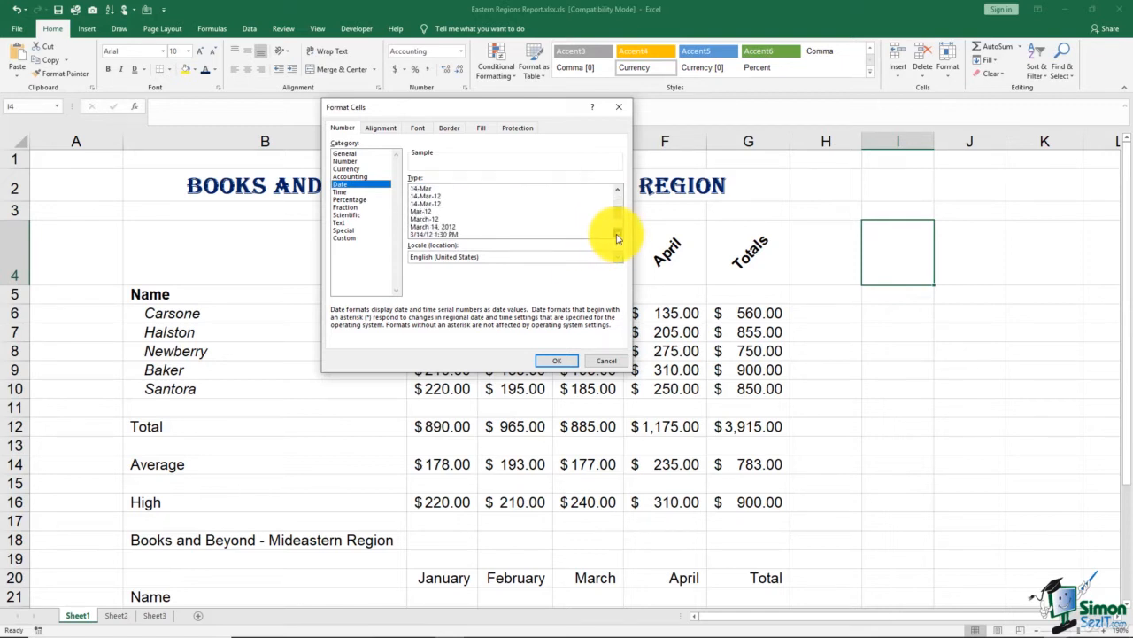
{"action": "left_click", "coordinate": [617, 237]}
{"action": "left_click", "coordinate": [618, 238]}
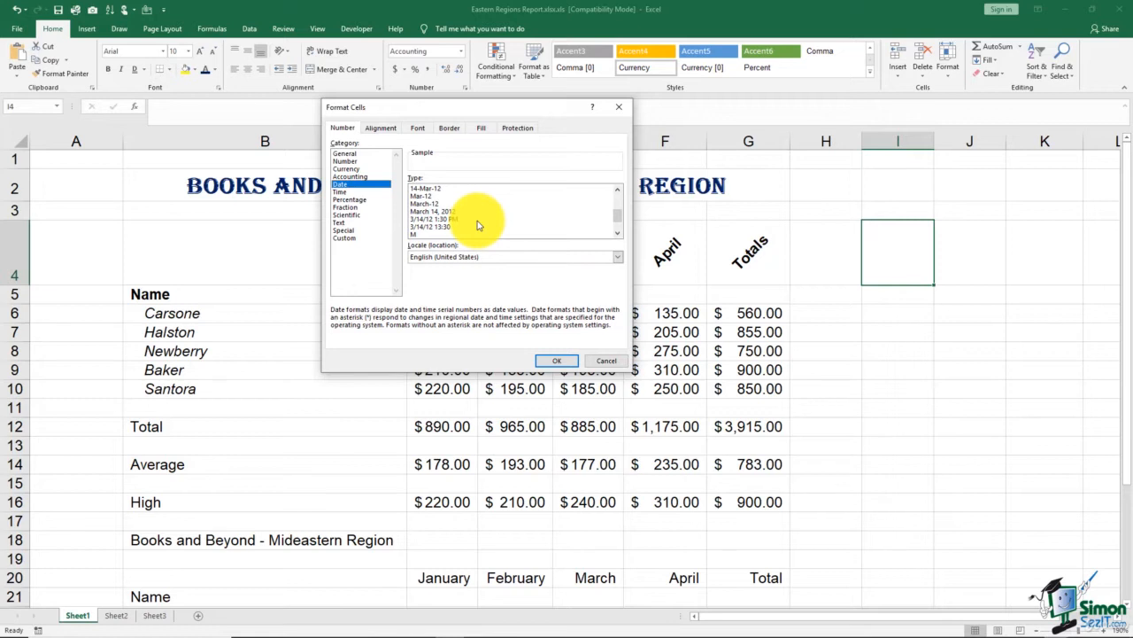
{"action": "left_click", "coordinate": [346, 193]}
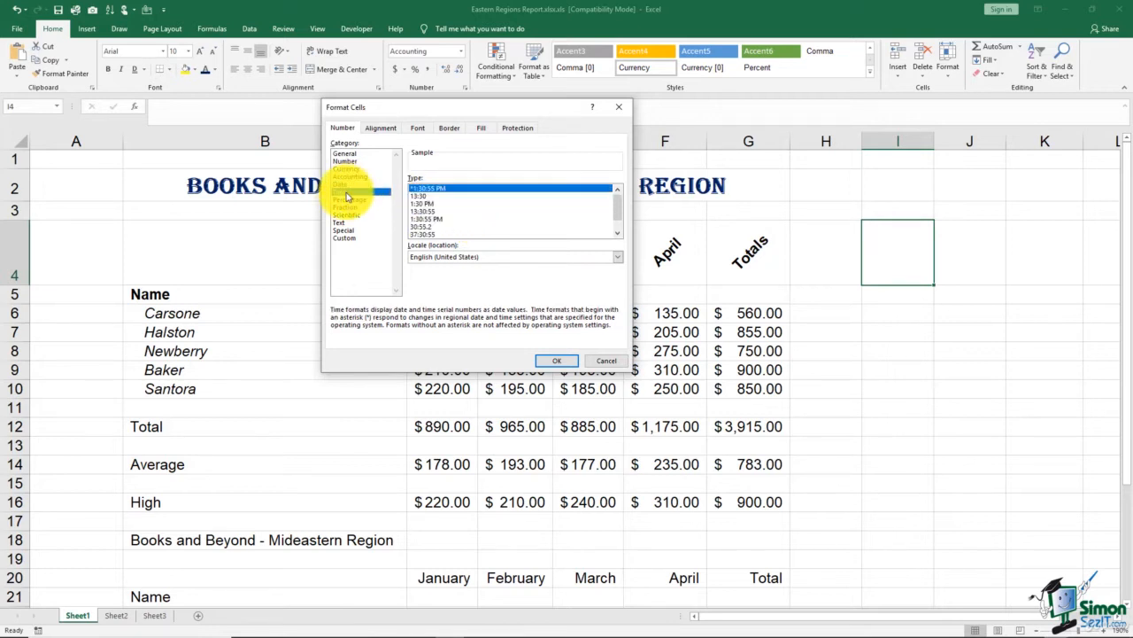
Preview the Time, Percentage, Fraction and Scientific formats, ending on Text
{"action": "left_click", "coordinate": [617, 238]}
{"action": "left_click", "coordinate": [617, 238]}
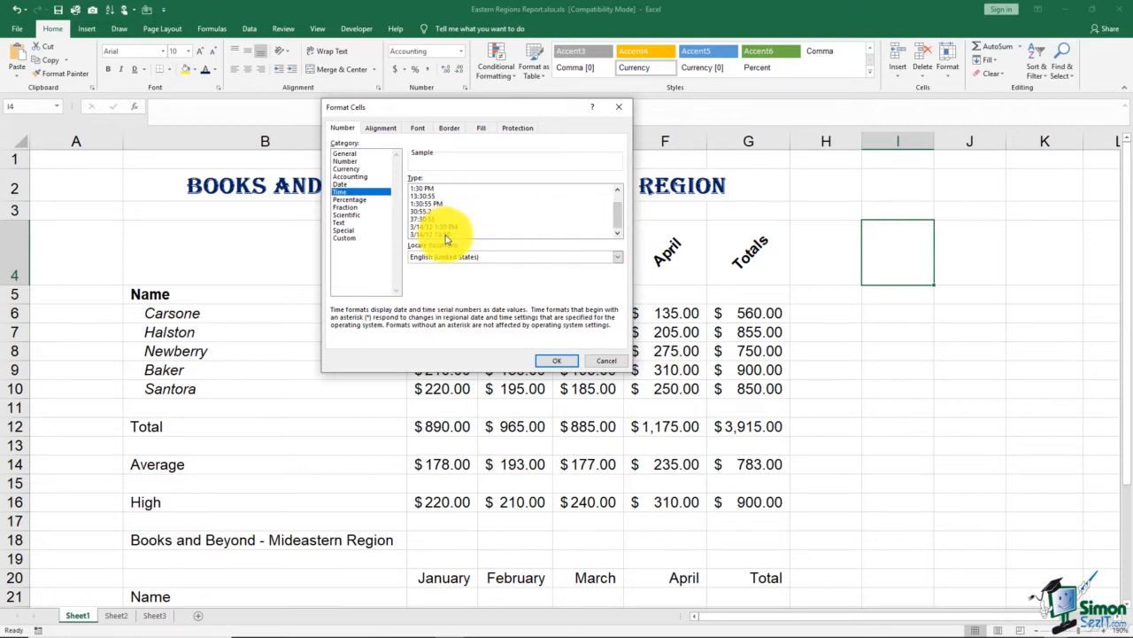
{"action": "left_click", "coordinate": [367, 200]}
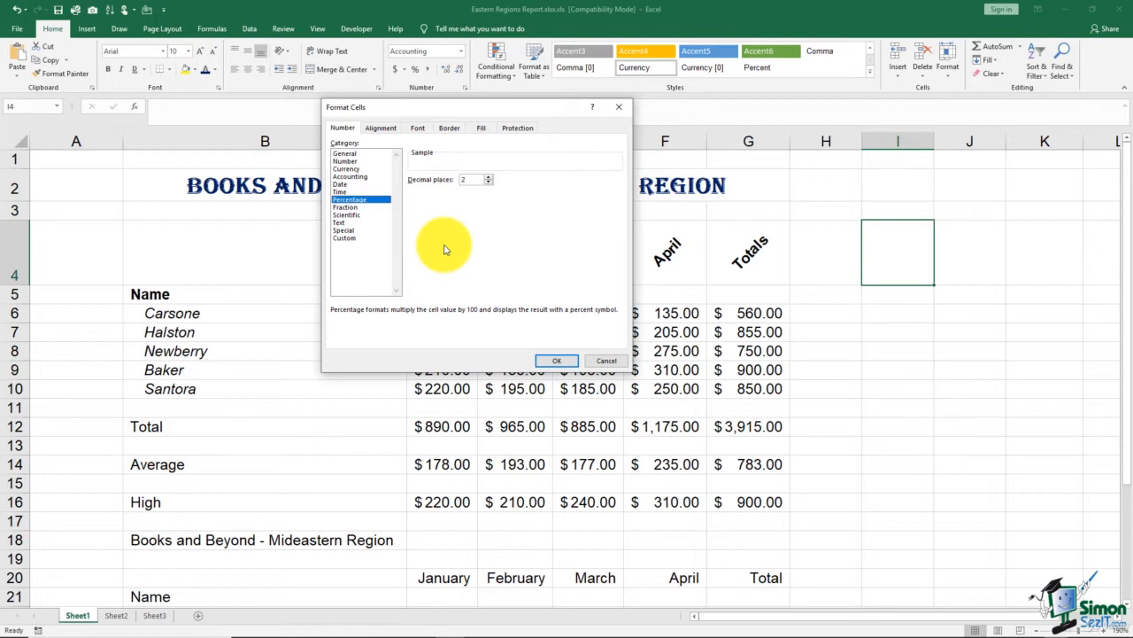
{"action": "left_click", "coordinate": [356, 208]}
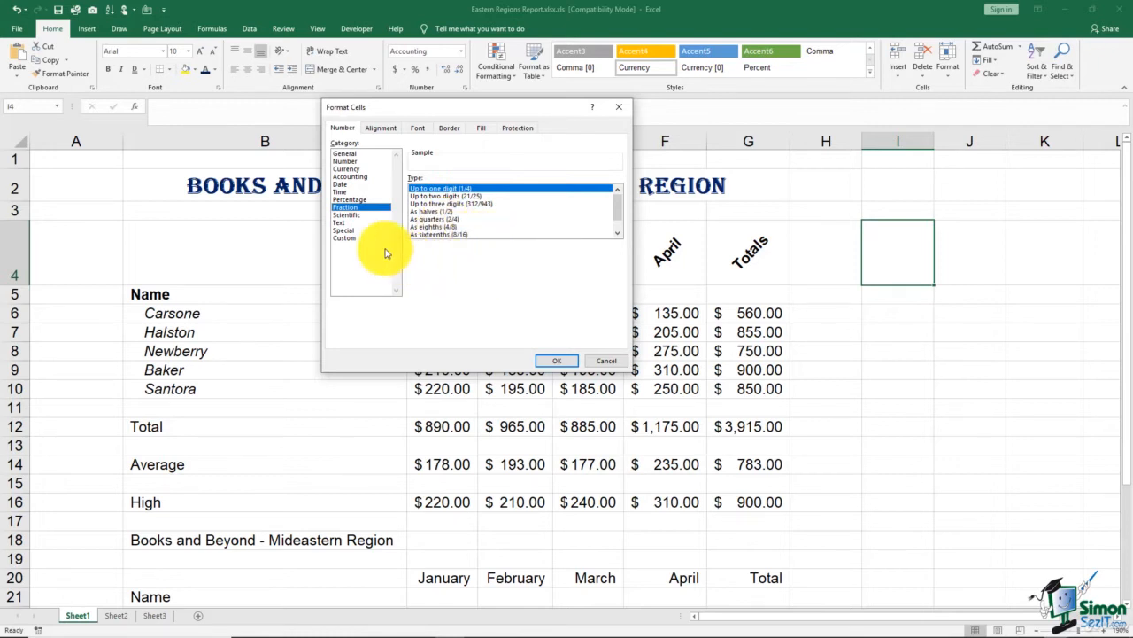
{"action": "left_click", "coordinate": [354, 215]}
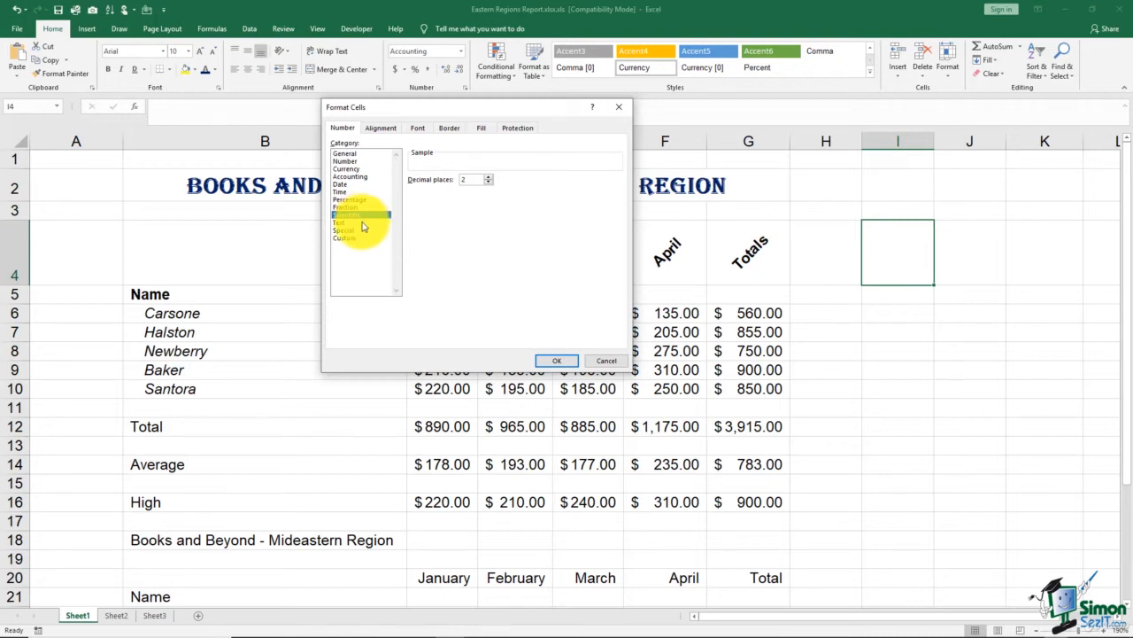
{"action": "left_click", "coordinate": [362, 223]}
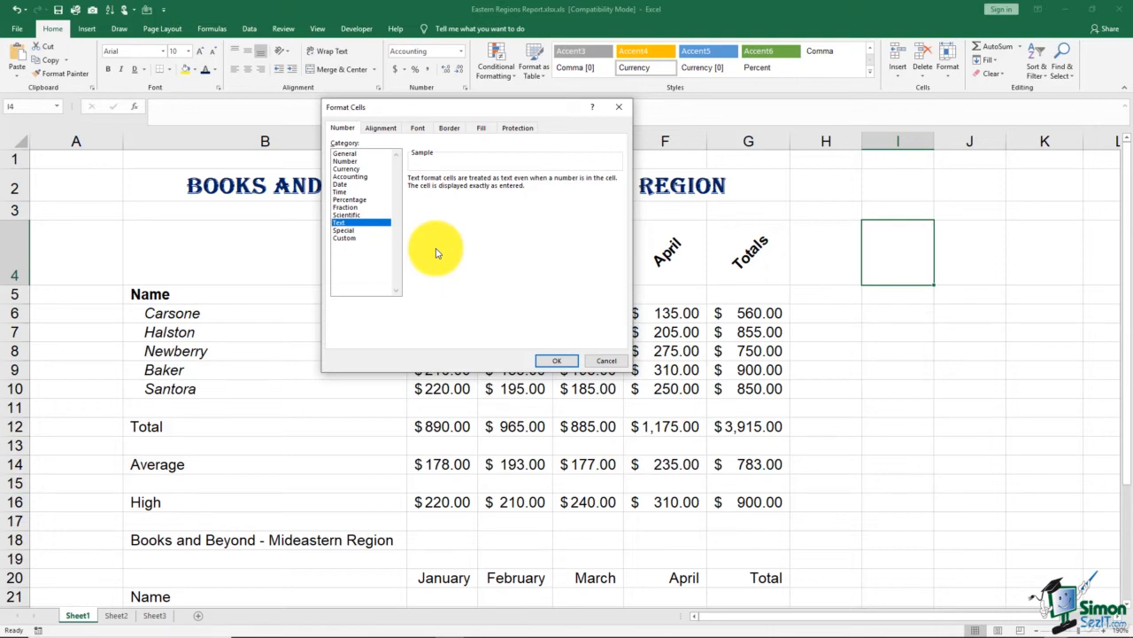
Glance at Special formats, close Format Cells, and widen column I to about double
{"action": "left_click", "coordinate": [351, 230]}
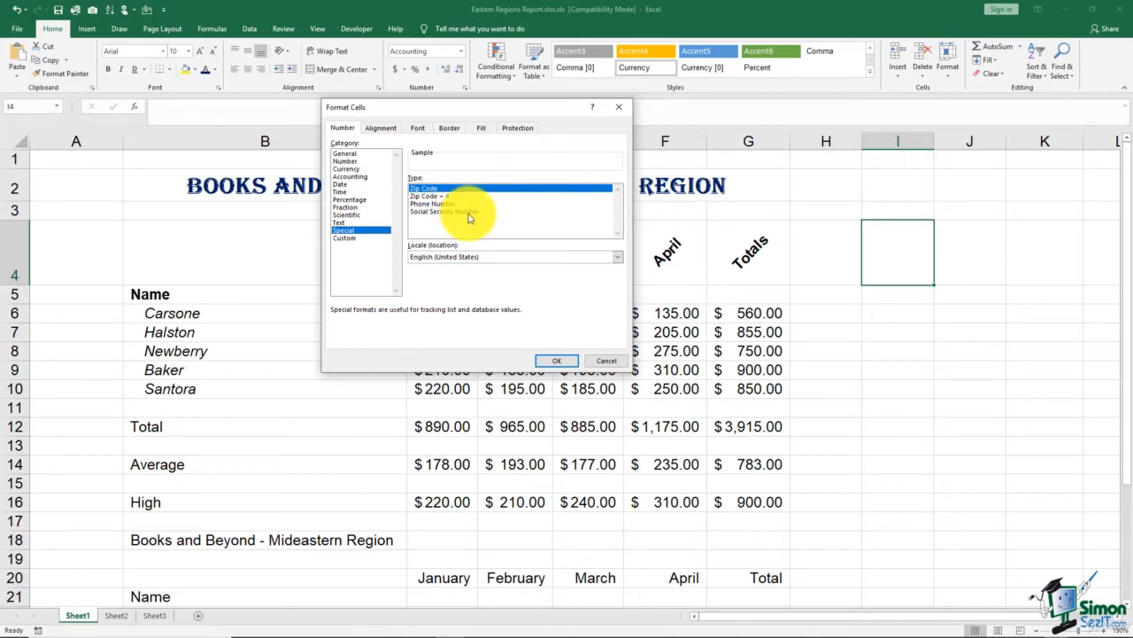
{"action": "left_click", "coordinate": [576, 359]}
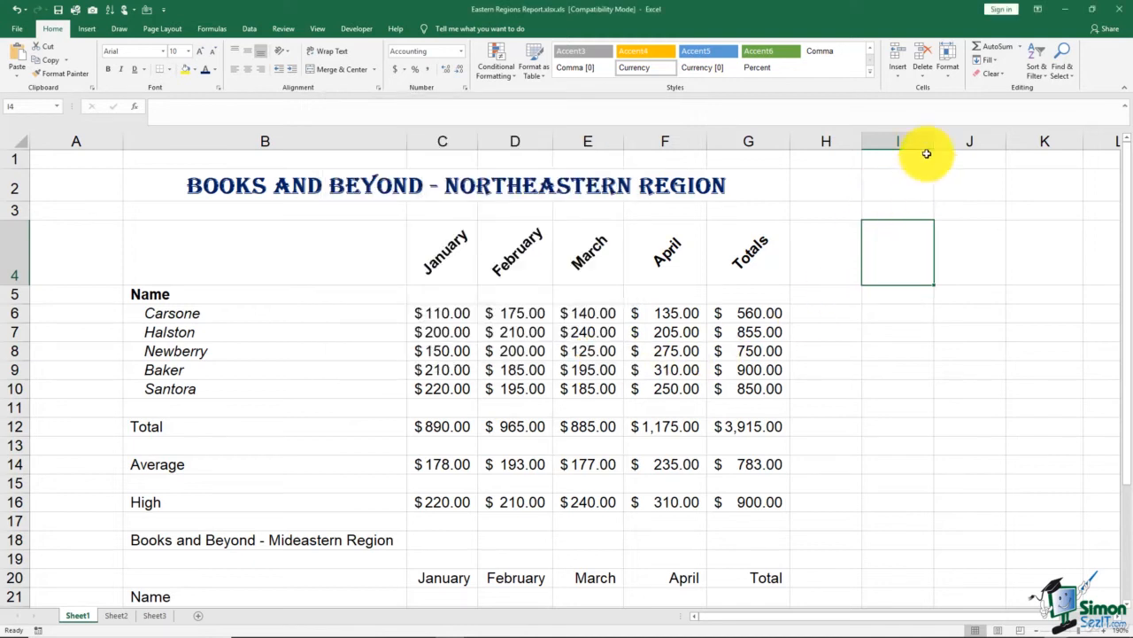
{"action": "left_click_drag", "start_coordinate": [935, 139], "coordinate": [1019, 144]}
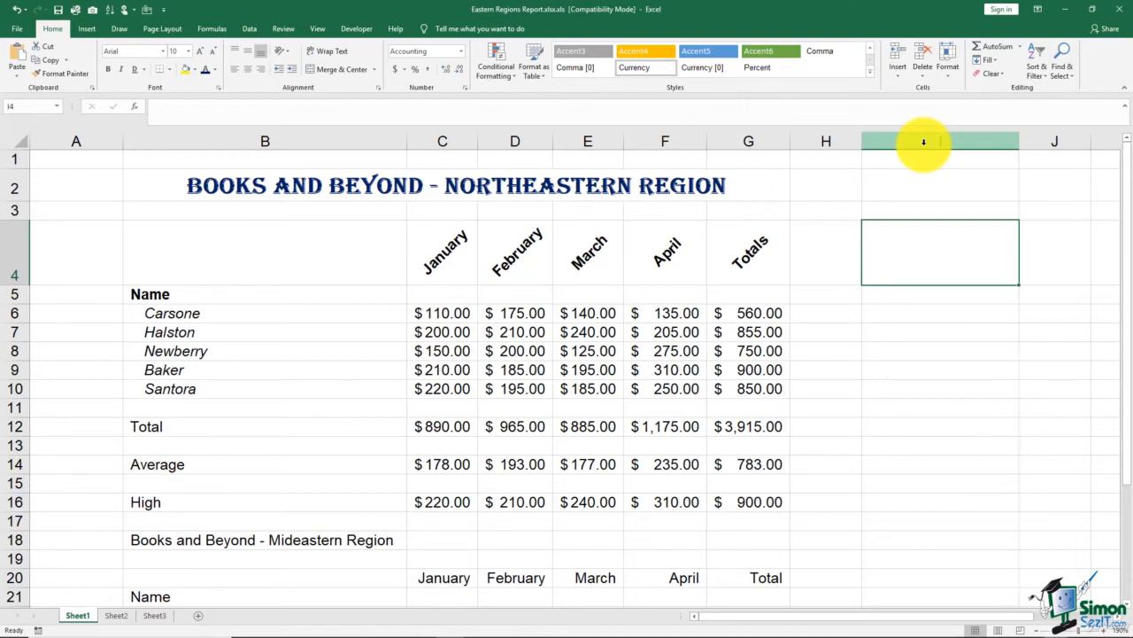
Apply the Special Phone Number format to the whole of column I
{"action": "left_click", "coordinate": [924, 141]}
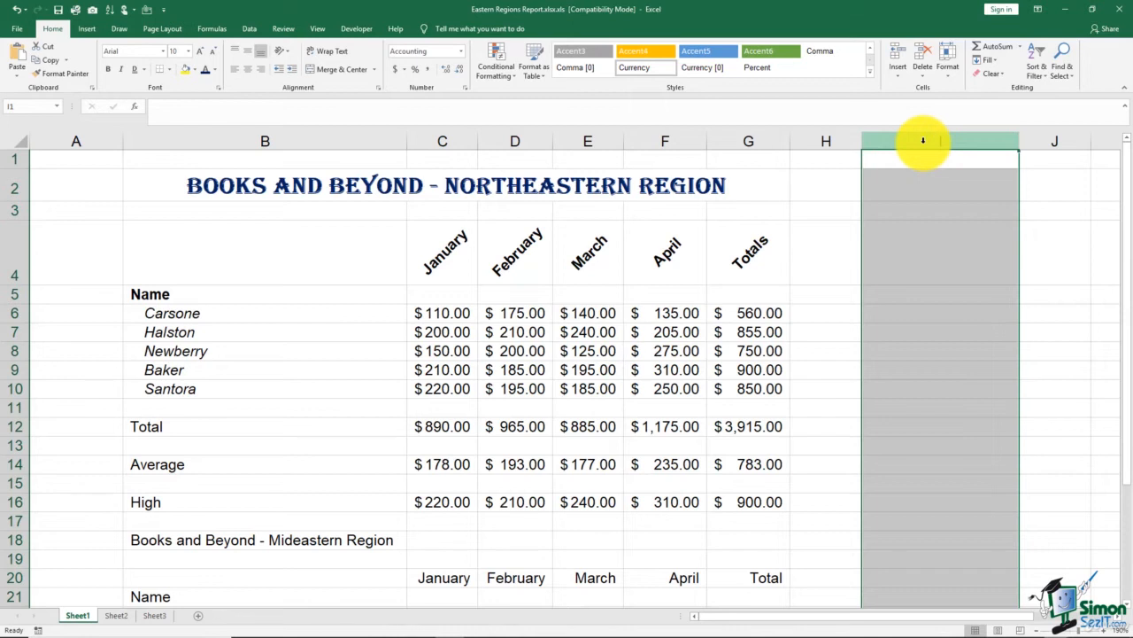
{"action": "left_click", "coordinate": [465, 88]}
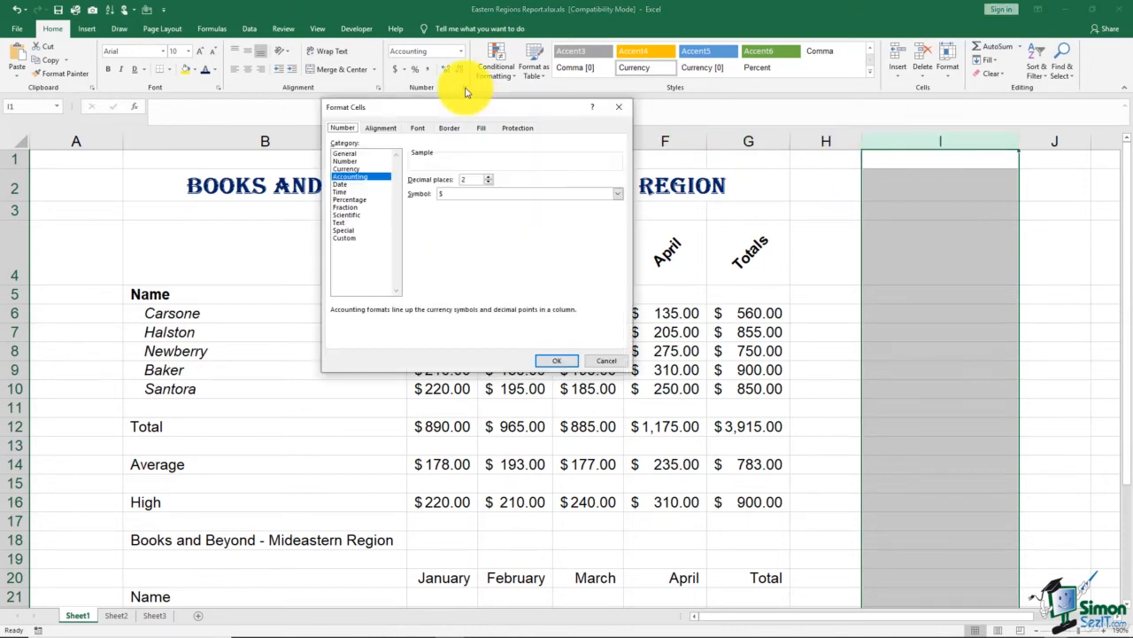
{"action": "left_click", "coordinate": [350, 222]}
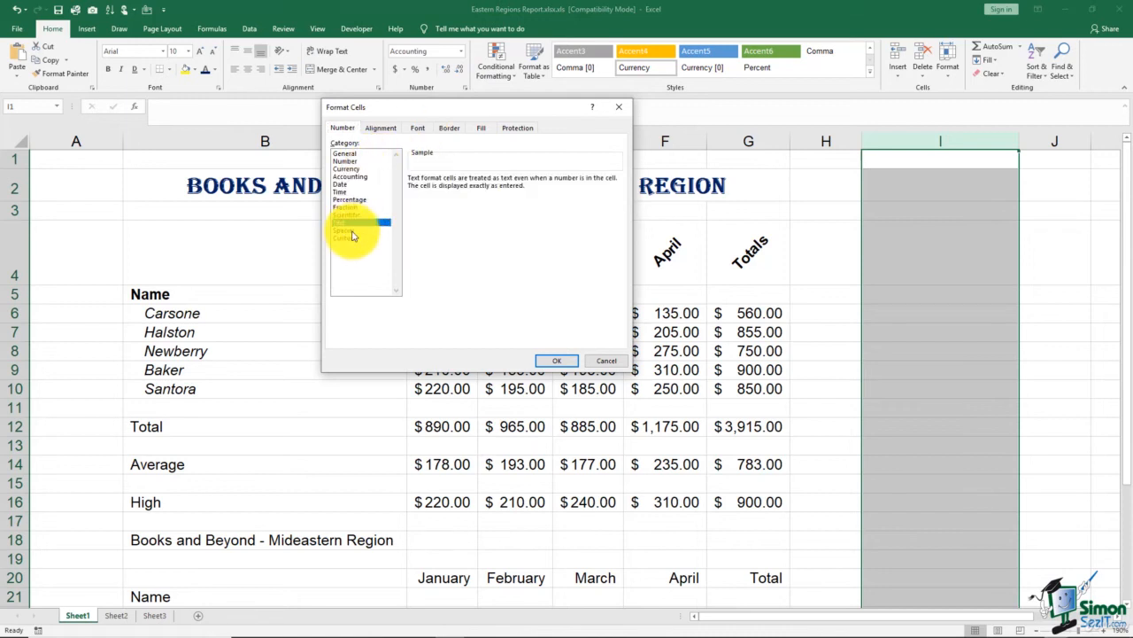
{"action": "left_click", "coordinate": [352, 230]}
{"action": "left_click", "coordinate": [432, 204]}
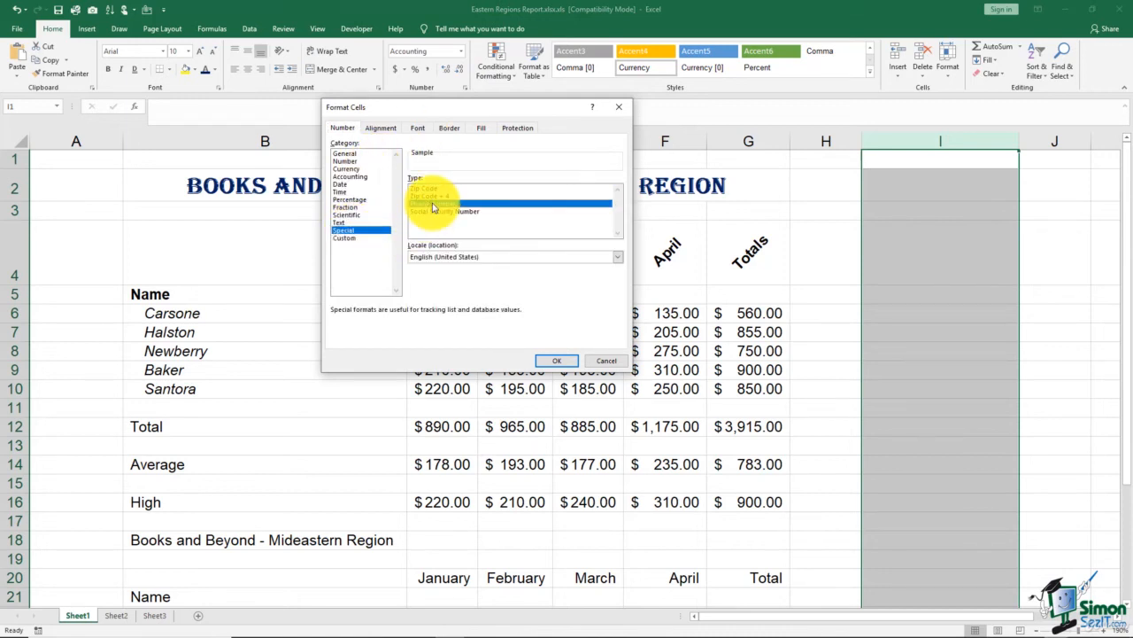
{"action": "left_click", "coordinate": [557, 360]}
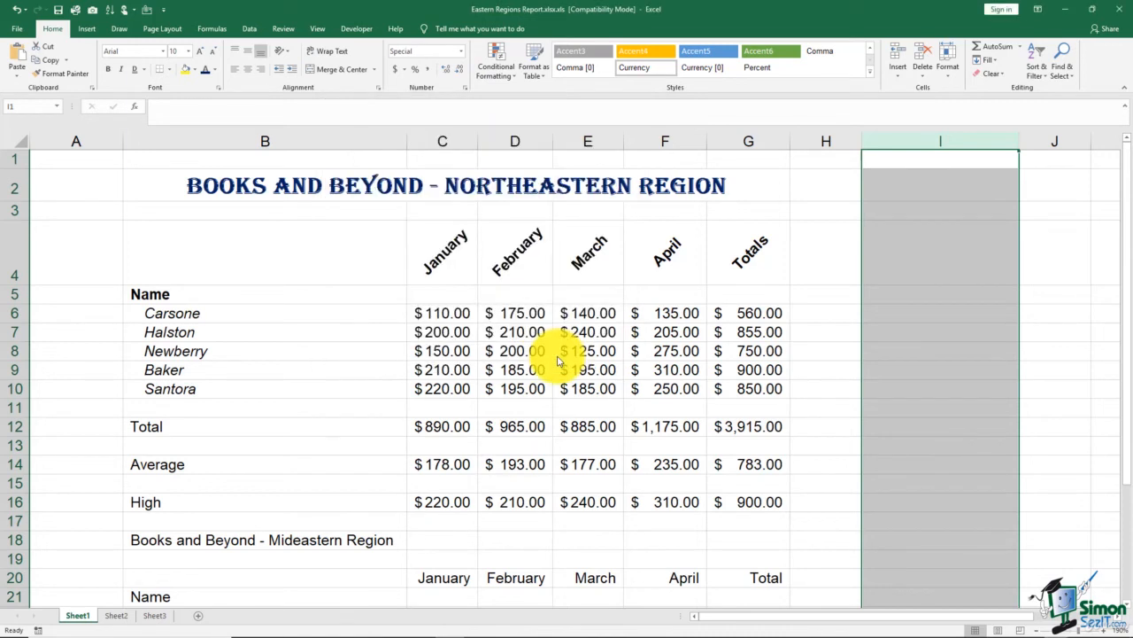
Enter a ten-digit phone number in I3 and a seven-digit number in I4
{"action": "left_click", "coordinate": [873, 211]}
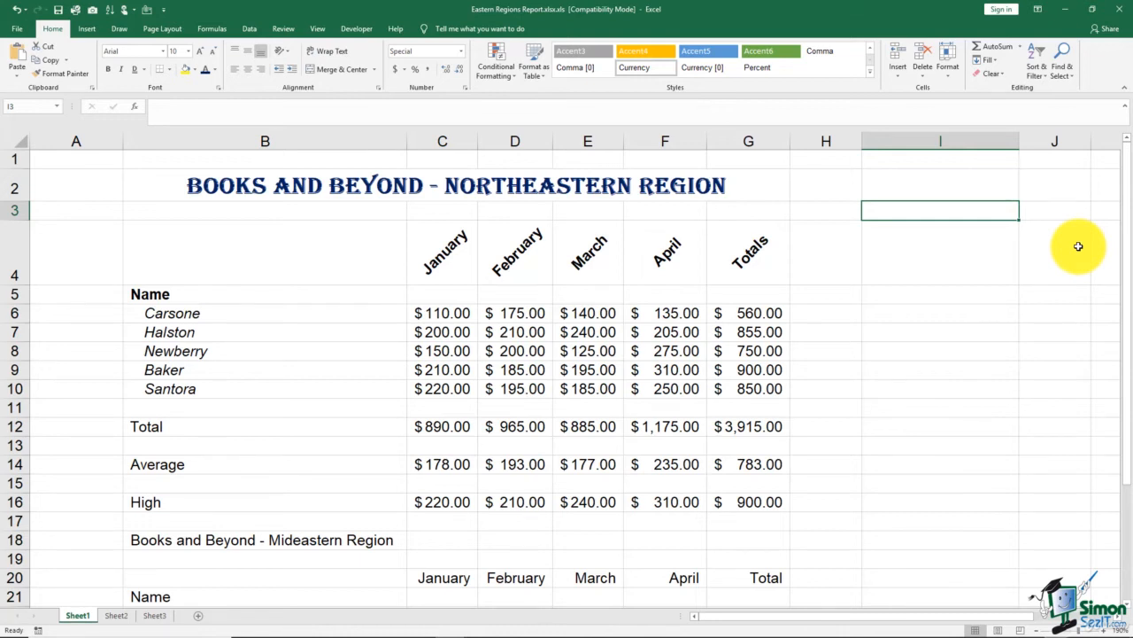
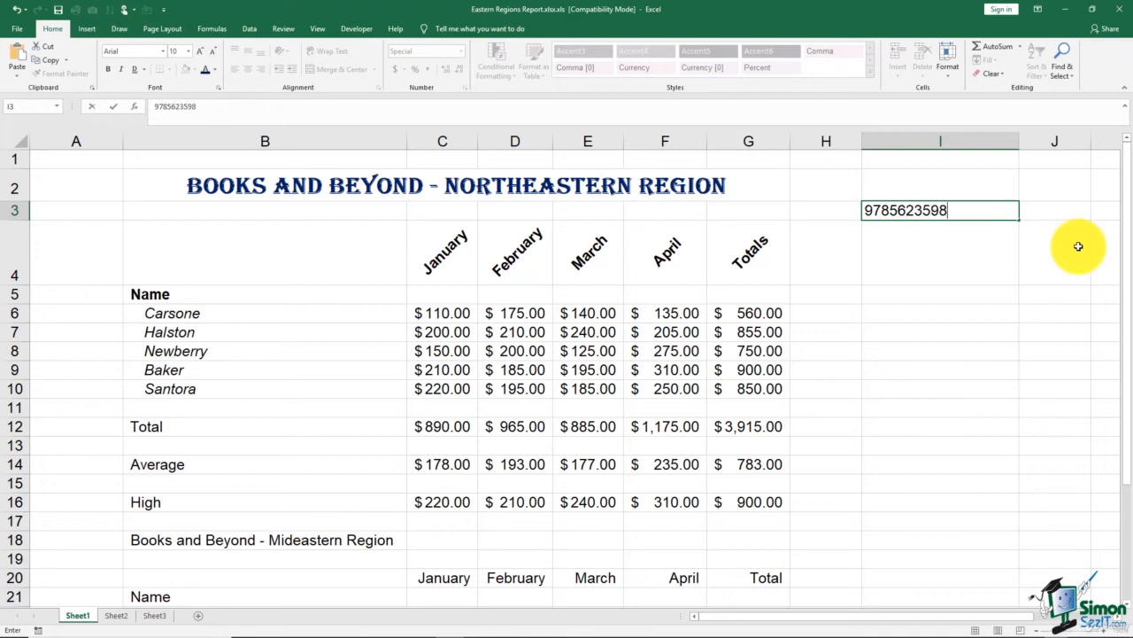
{"action": "key", "text": "Return"}
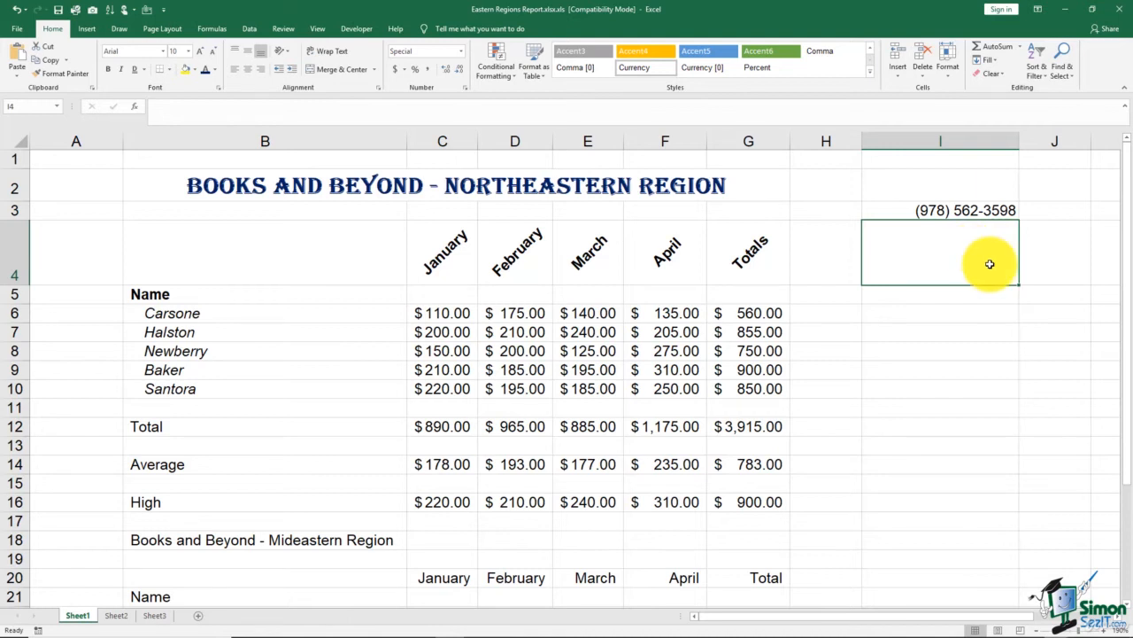
{"action": "type", "text": "555-"}
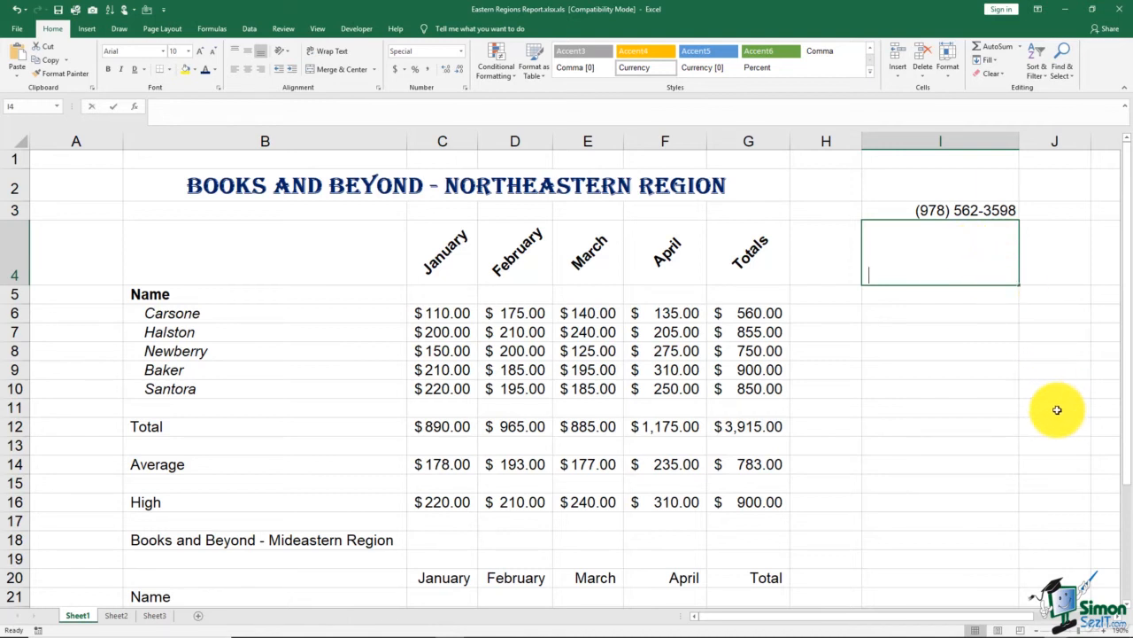
{"action": "type", "text": "1212"}
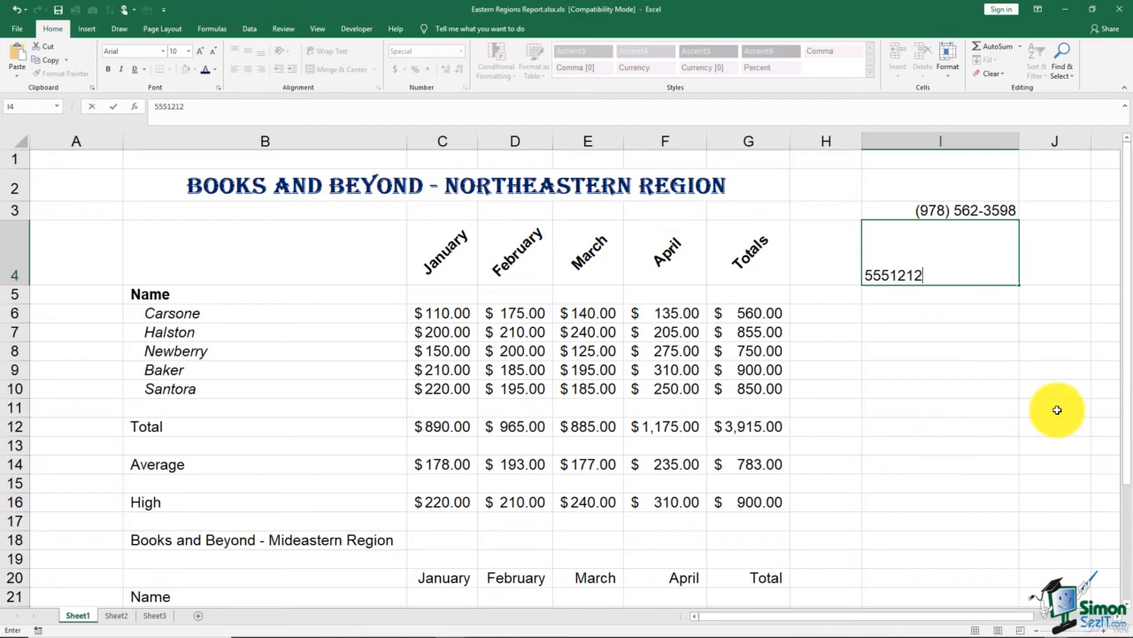
{"action": "key", "text": "Return"}
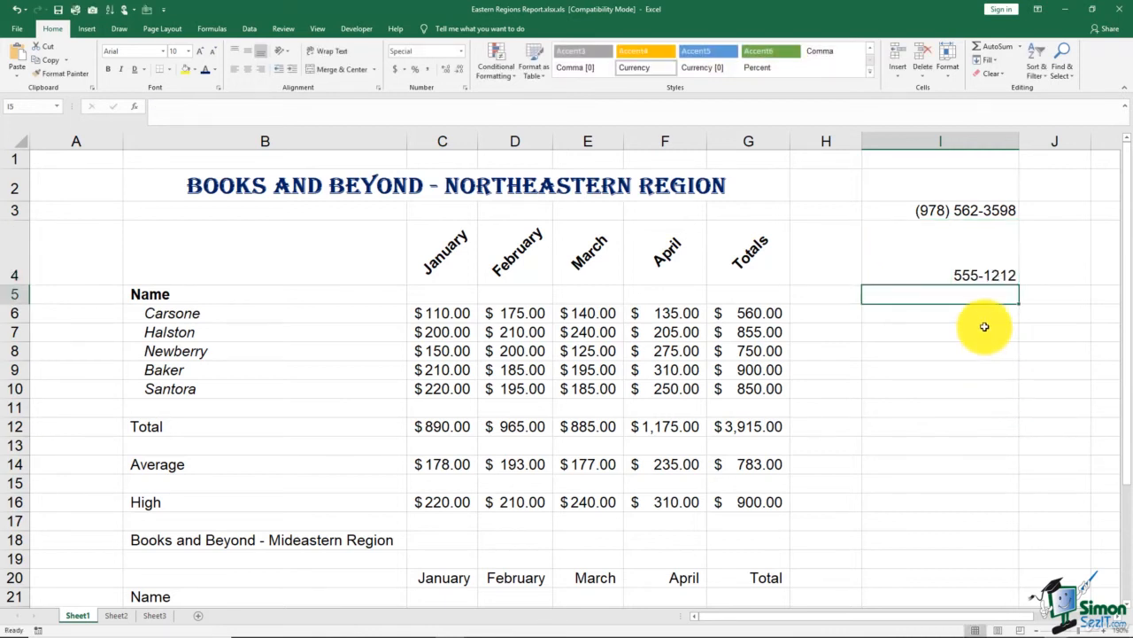
Give column H the custom number format 00-000
{"action": "left_click", "coordinate": [826, 141]}
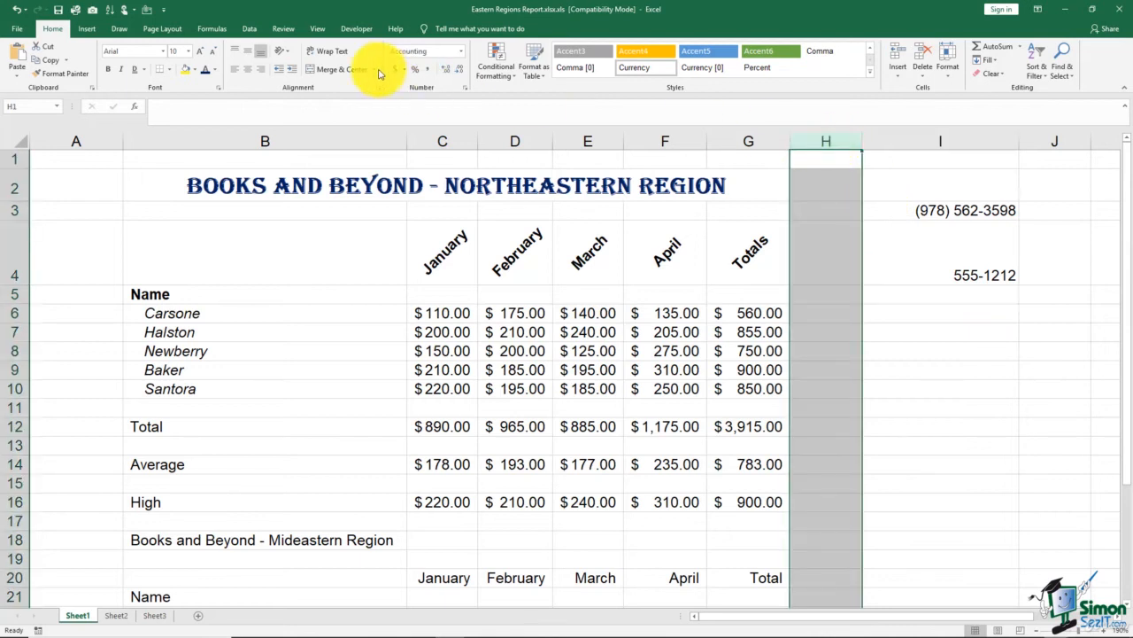
{"action": "left_click", "coordinate": [464, 88]}
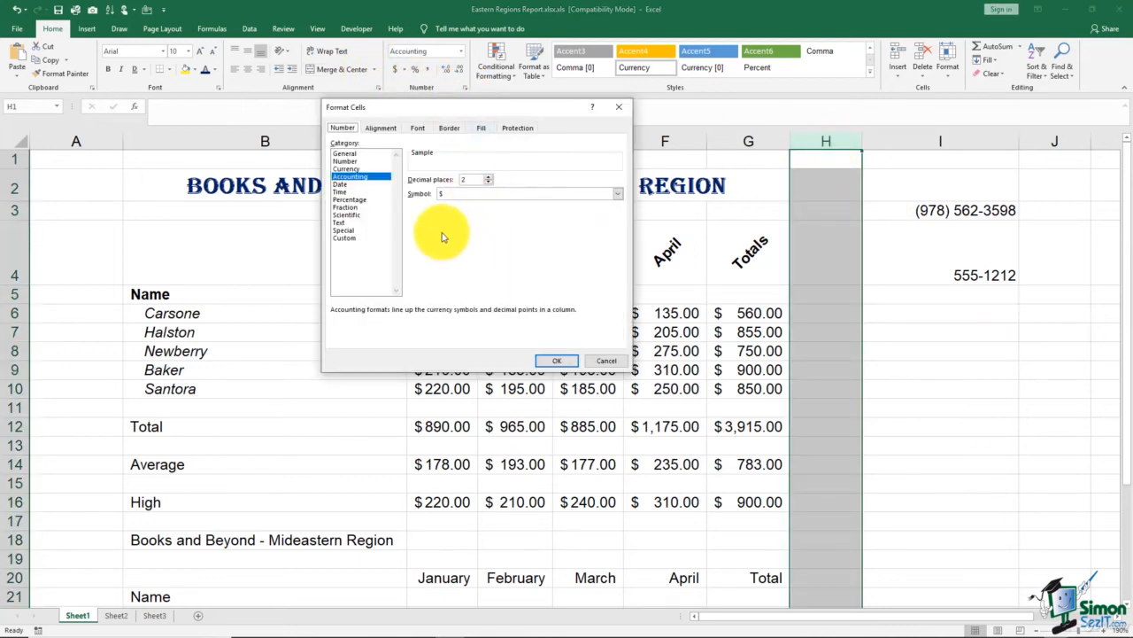
{"action": "left_click", "coordinate": [359, 238]}
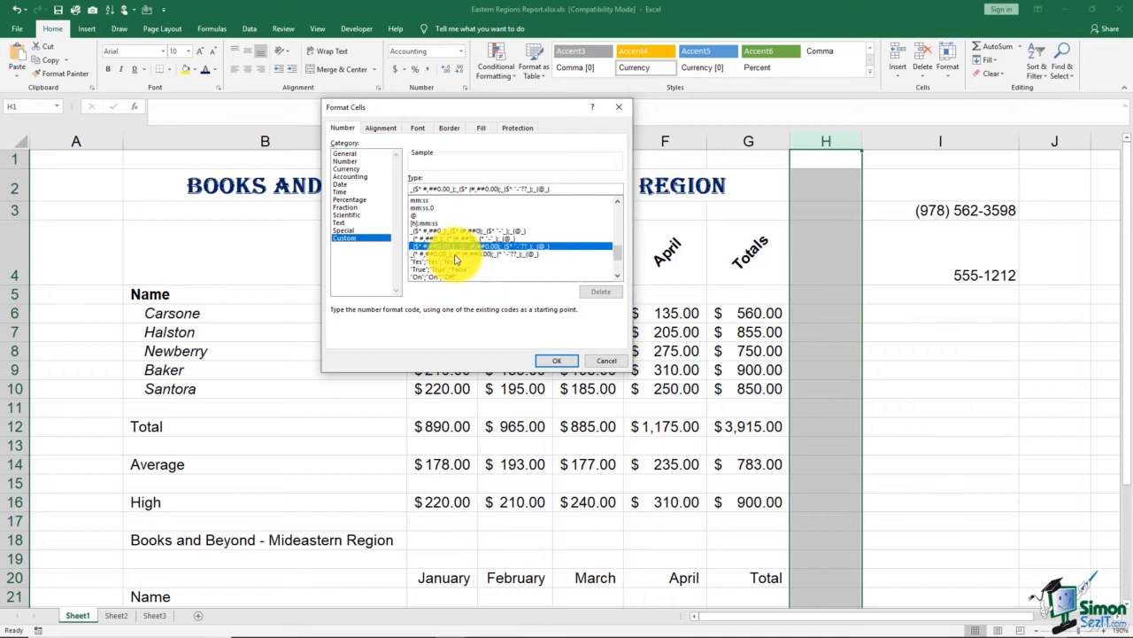
{"action": "left_click_drag", "start_coordinate": [552, 188], "coordinate": [406, 168]}
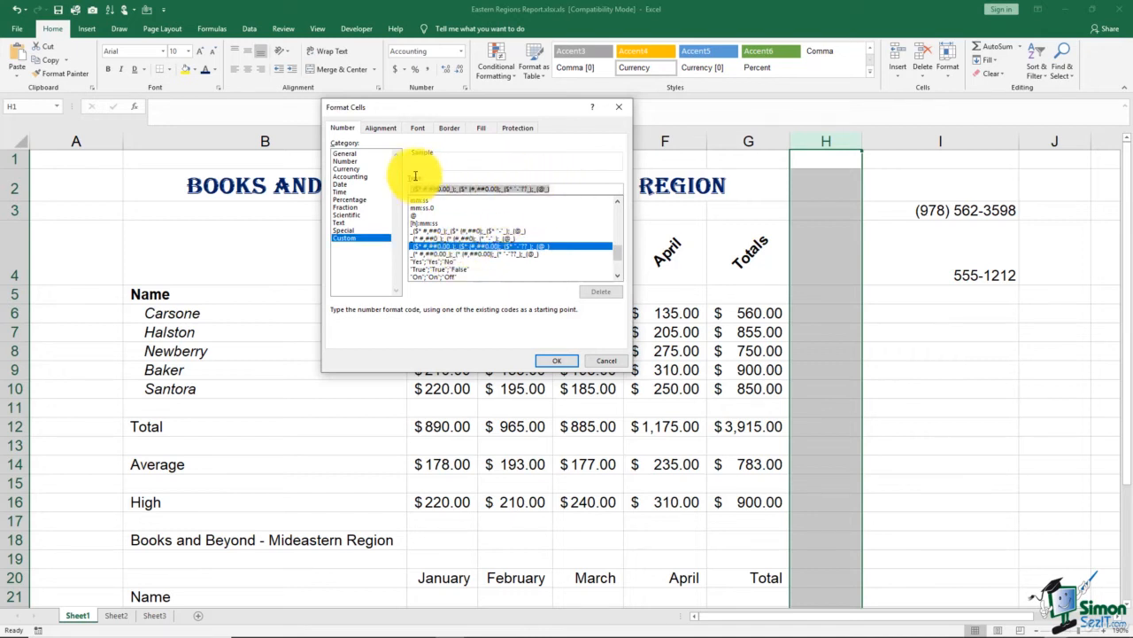
{"action": "key", "text": "BackSpace"}
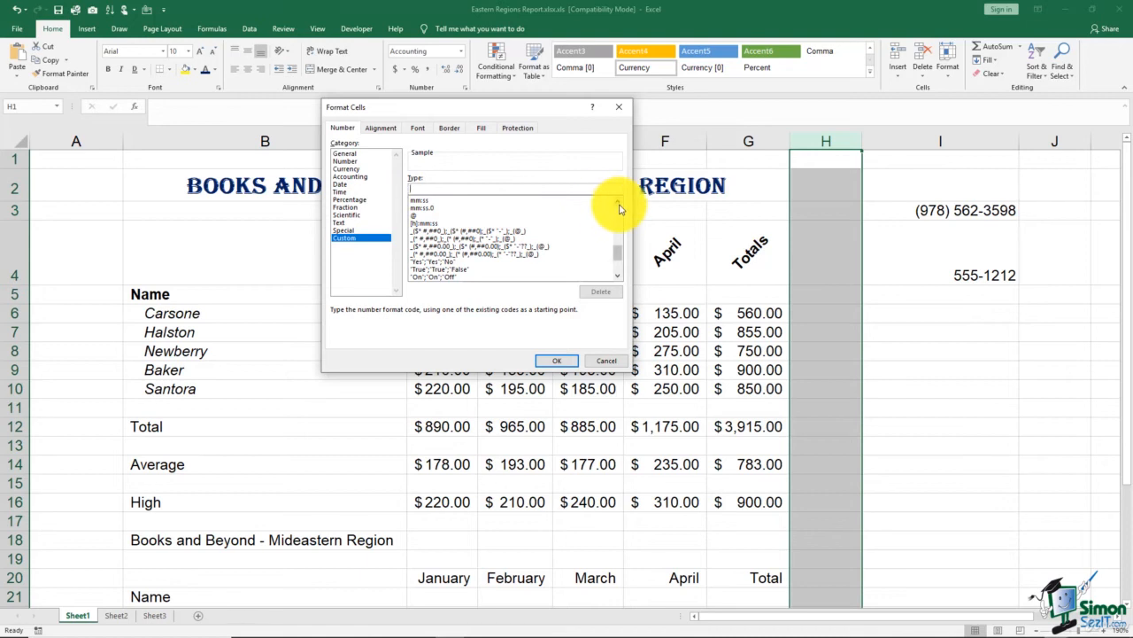
{"action": "type", "text": "00-000"}
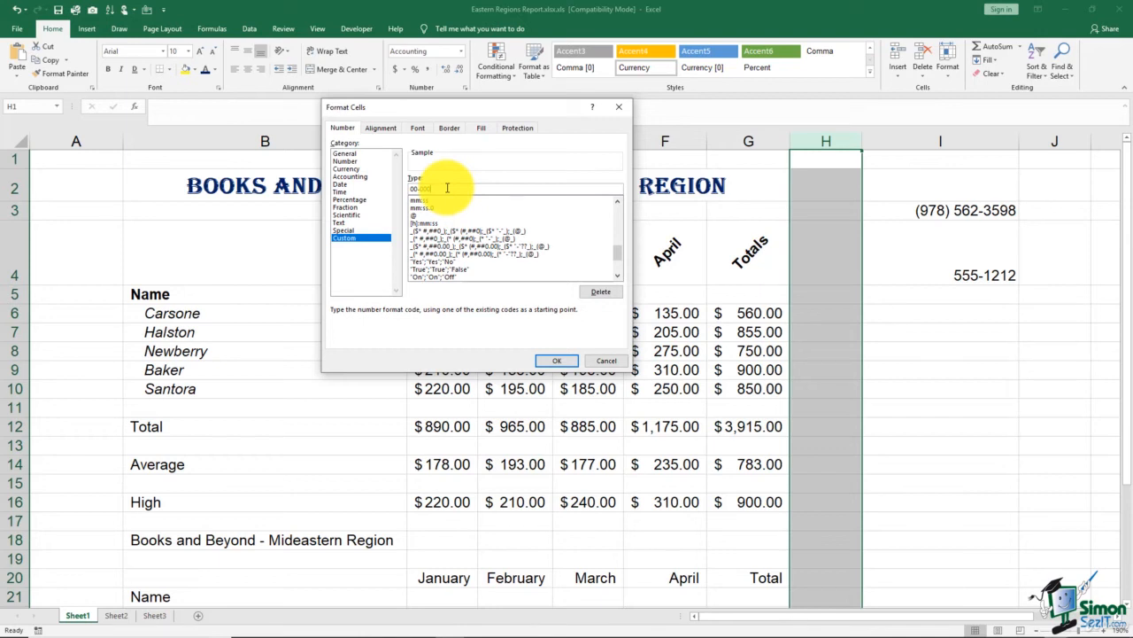
{"action": "left_click", "coordinate": [552, 362]}
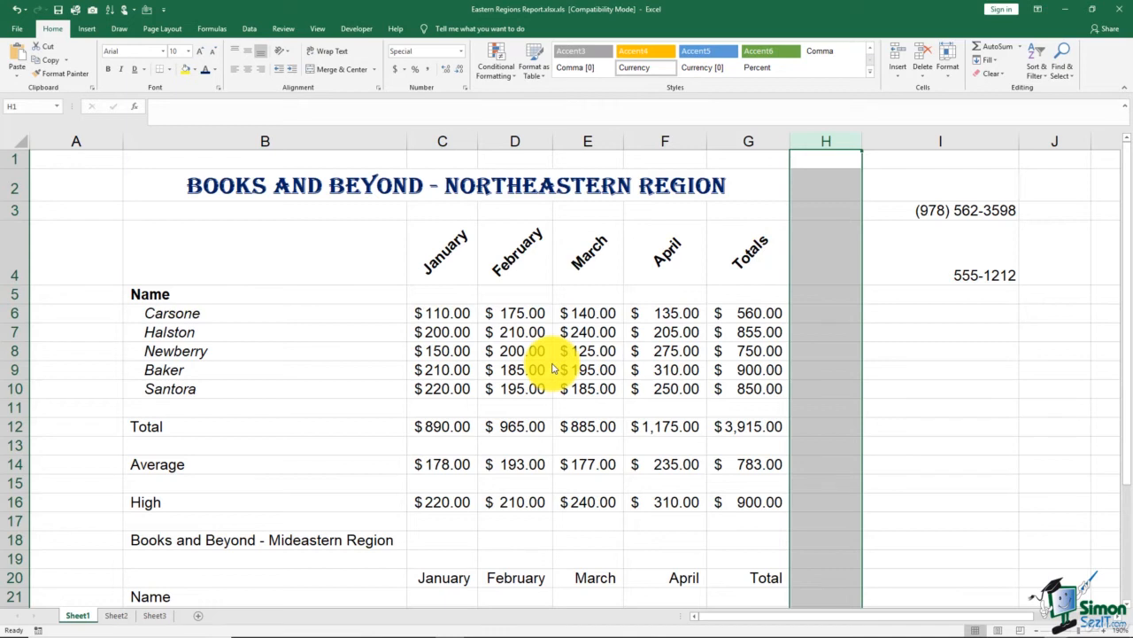
Enter 12345 in H3 and 56897 in H4 so they read 12-345 and 56-897
{"action": "left_click", "coordinate": [823, 212]}
{"action": "type", "text": "12345"}
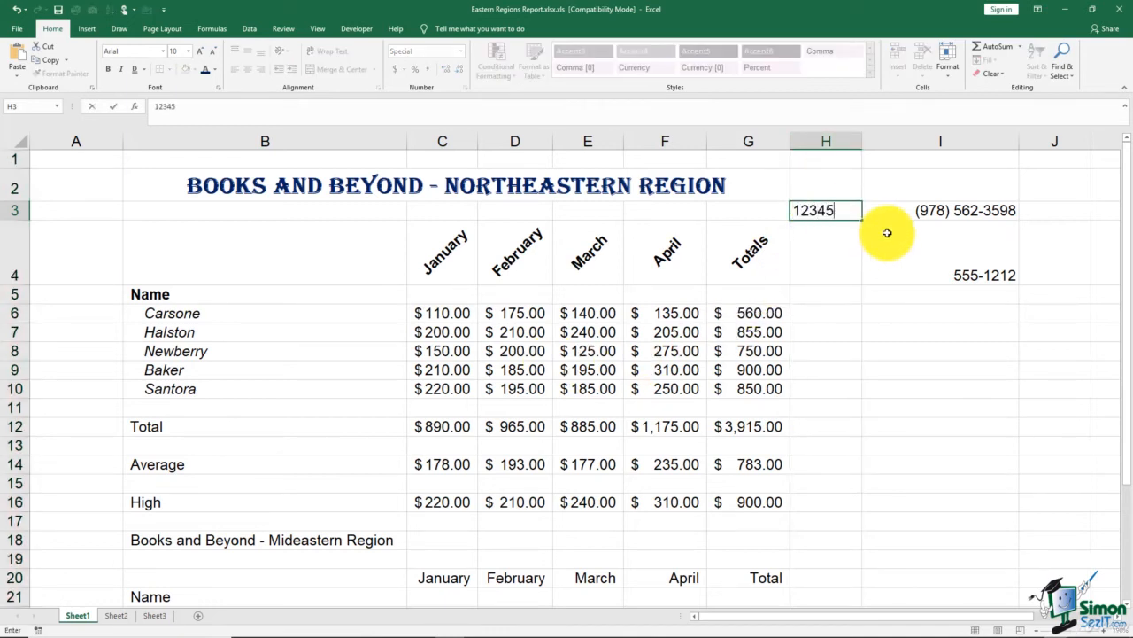
{"action": "key", "text": "Return"}
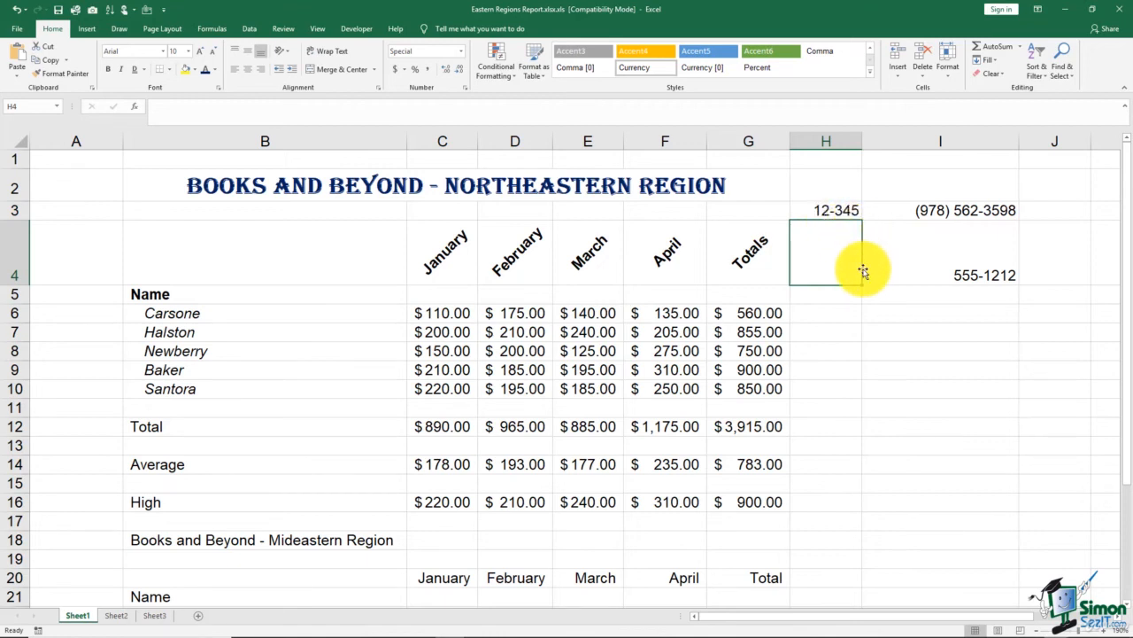
{"action": "type", "text": "56897"}
{"action": "key", "text": "Return"}
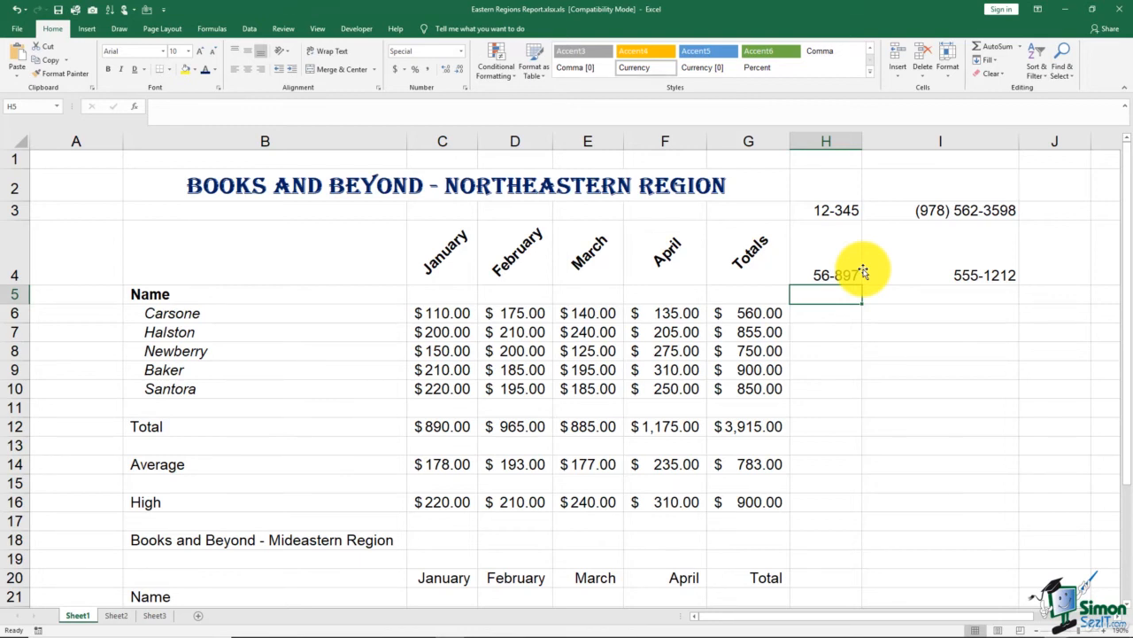
{"action": "left_click", "coordinate": [465, 89]}
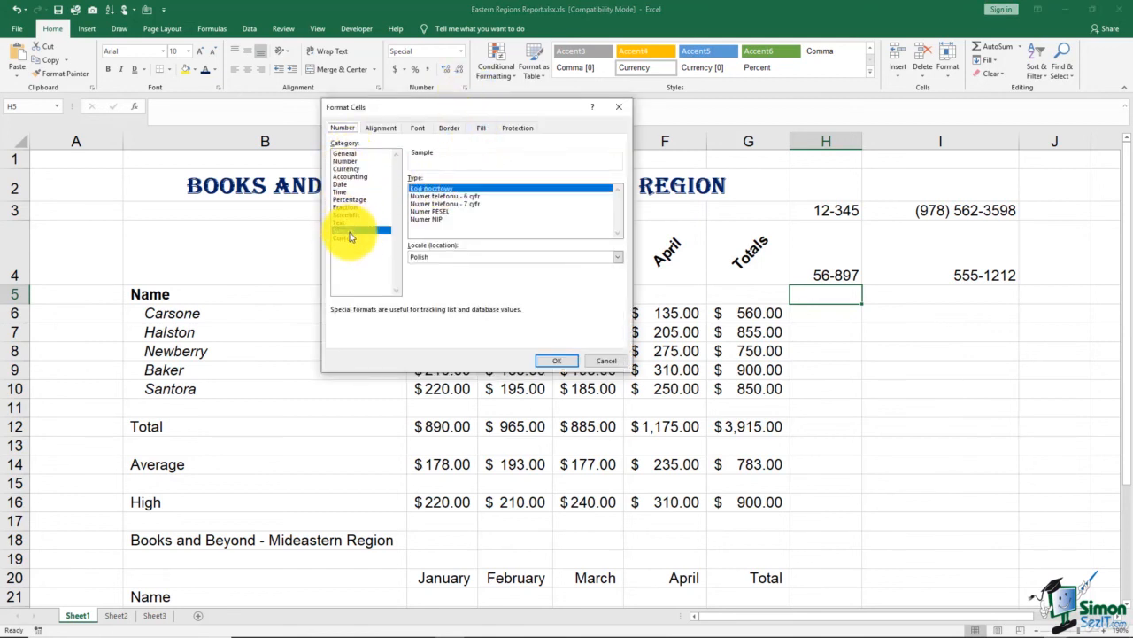
{"action": "left_click", "coordinate": [565, 359]}
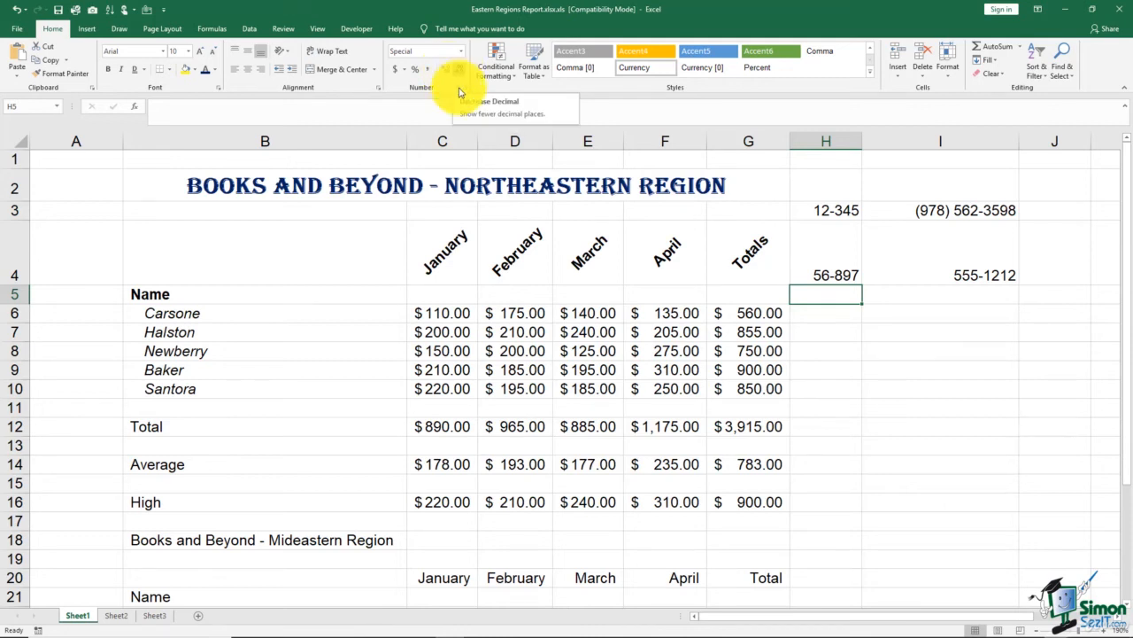
{"action": "left_click", "coordinate": [447, 389]}
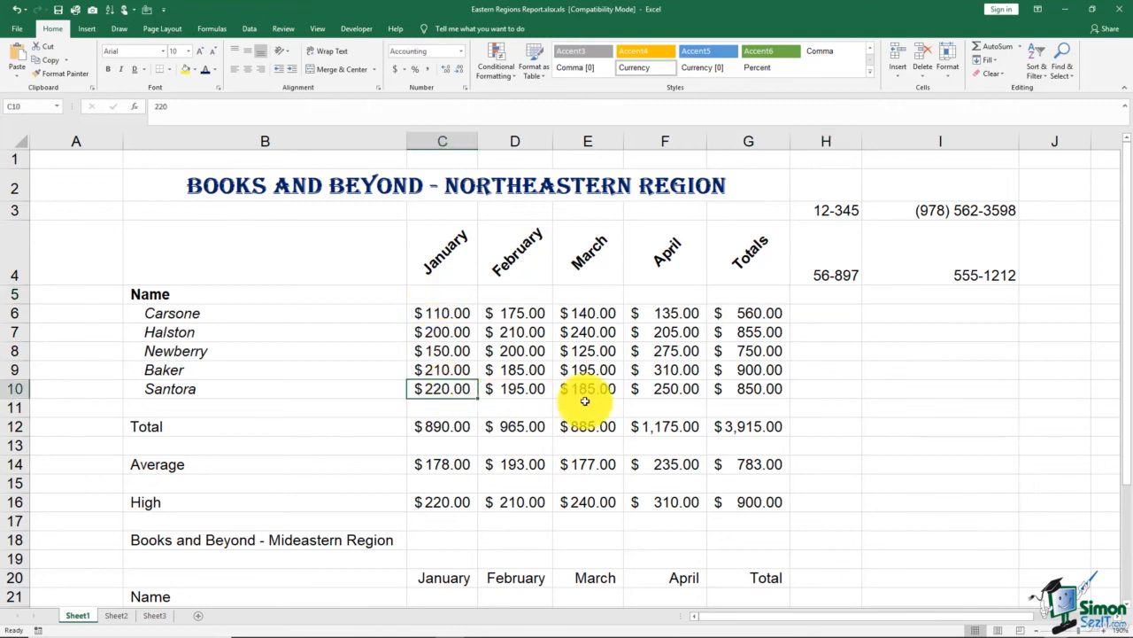
Change Santora's January sale in C10 to 220.89 and check the C12 total formula
{"action": "type", "text": "220."}
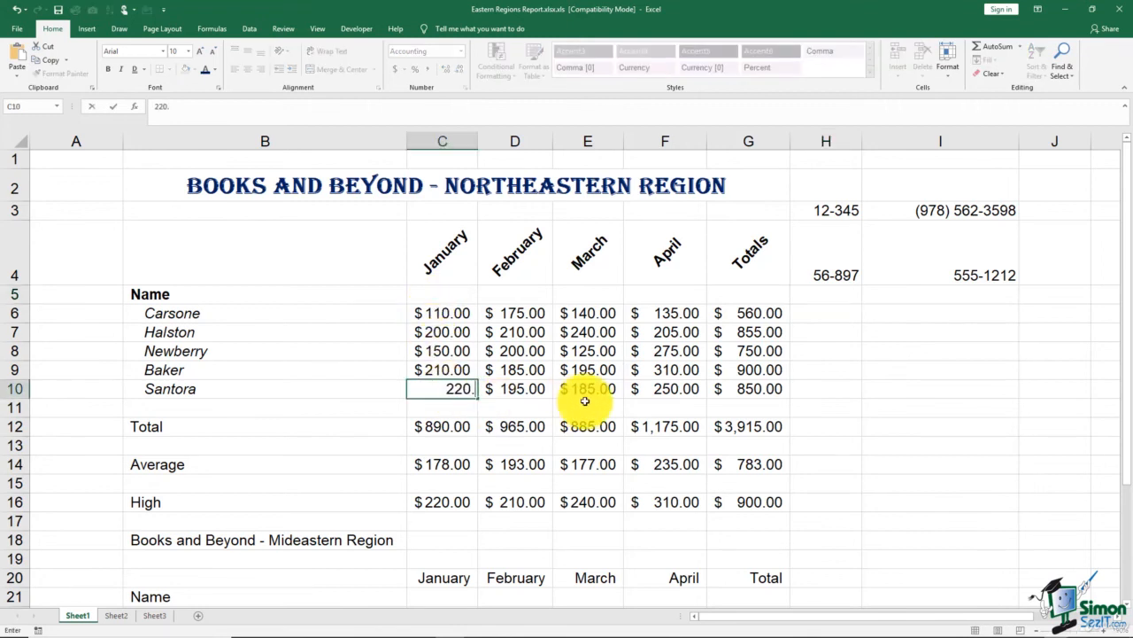
{"action": "type", "text": "89"}
{"action": "key", "text": "Return"}
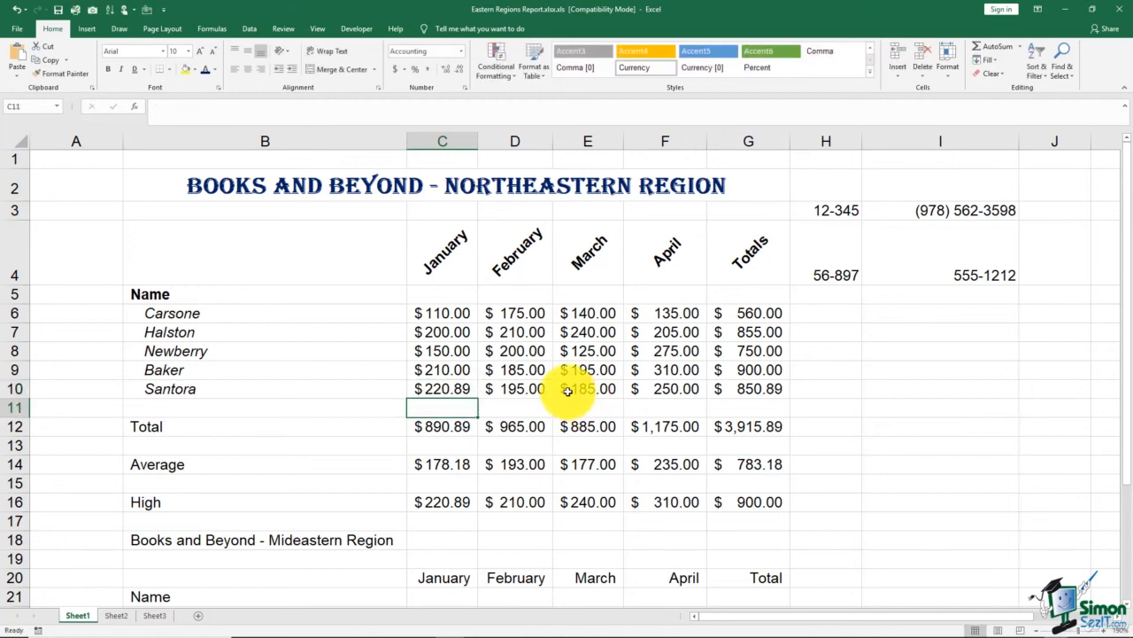
{"action": "left_click", "coordinate": [461, 427]}
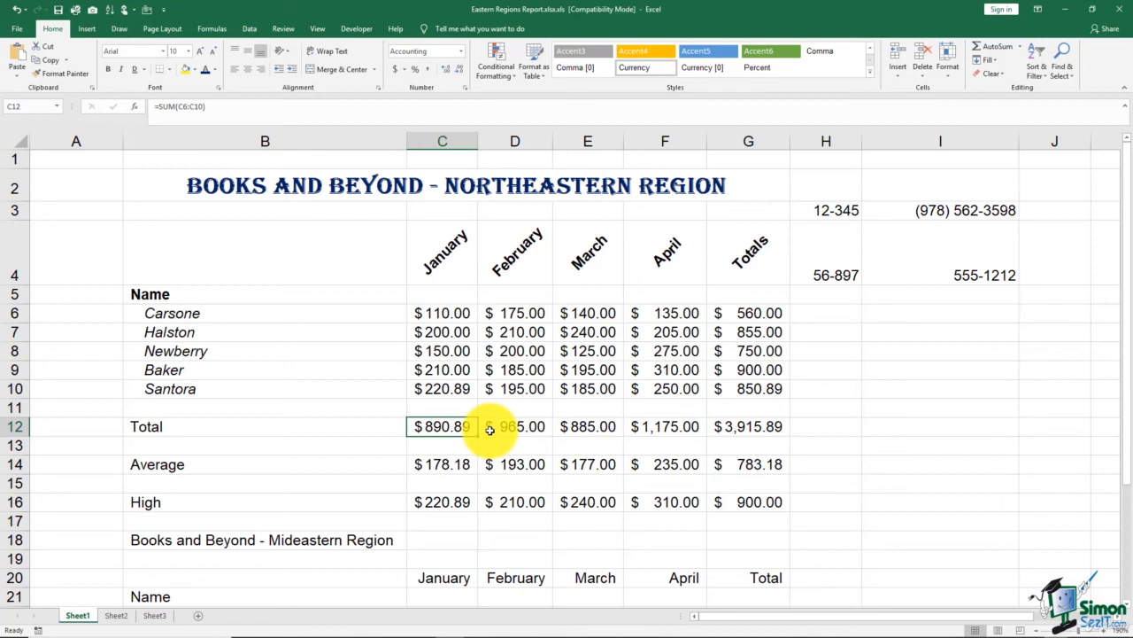
{"action": "key", "text": "Up"}
{"action": "key", "text": "Up"}
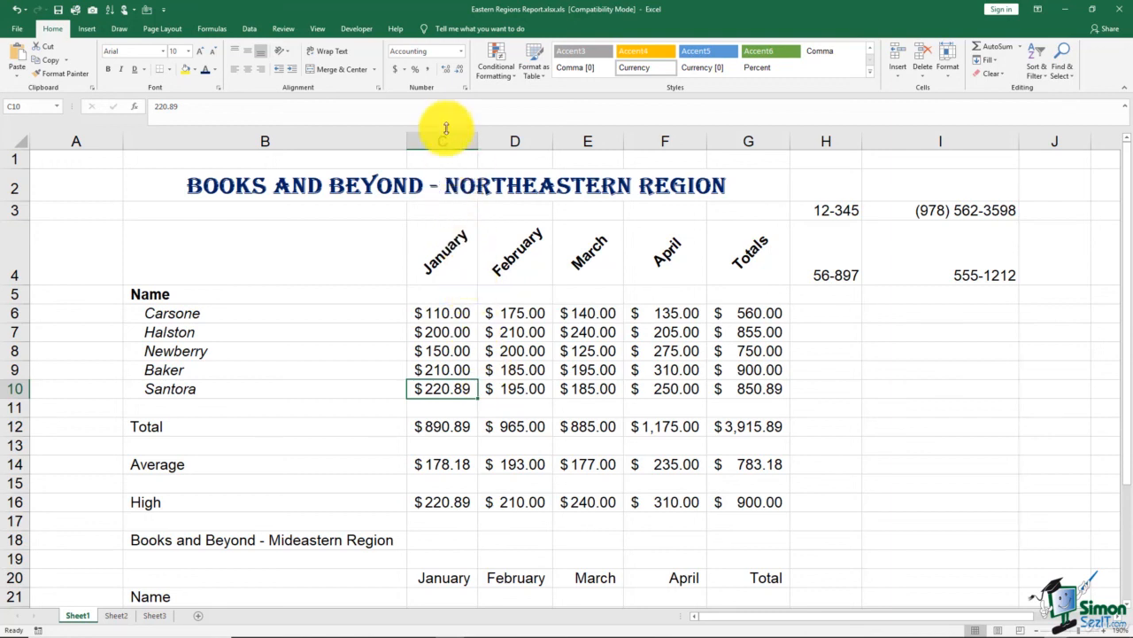
{"action": "left_click", "coordinate": [460, 75]}
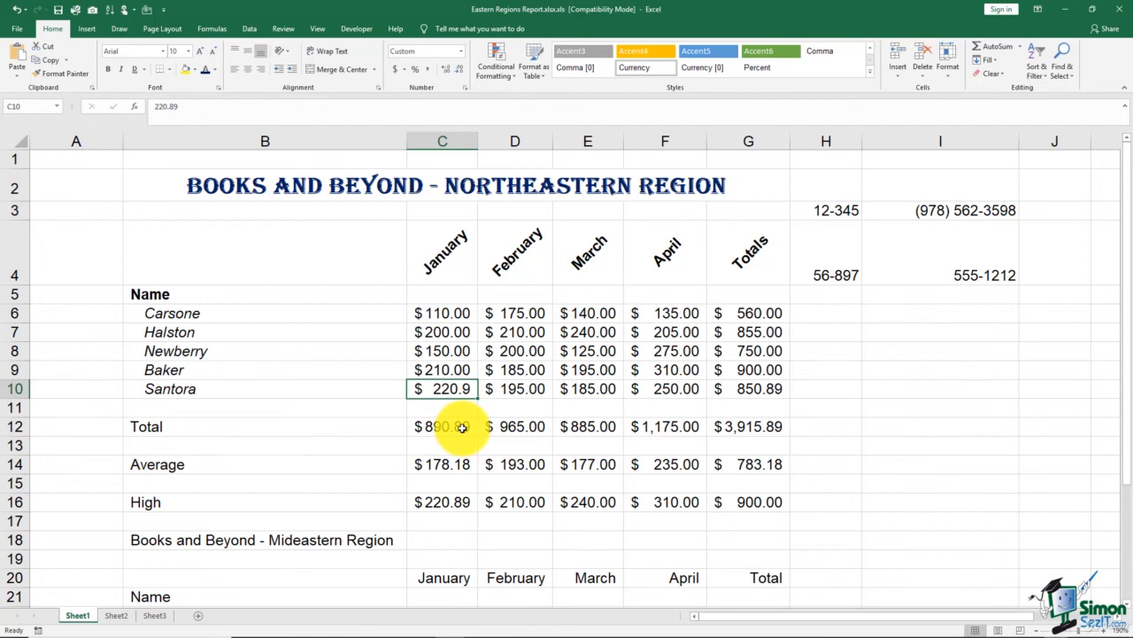
{"action": "left_click", "coordinate": [459, 71]}
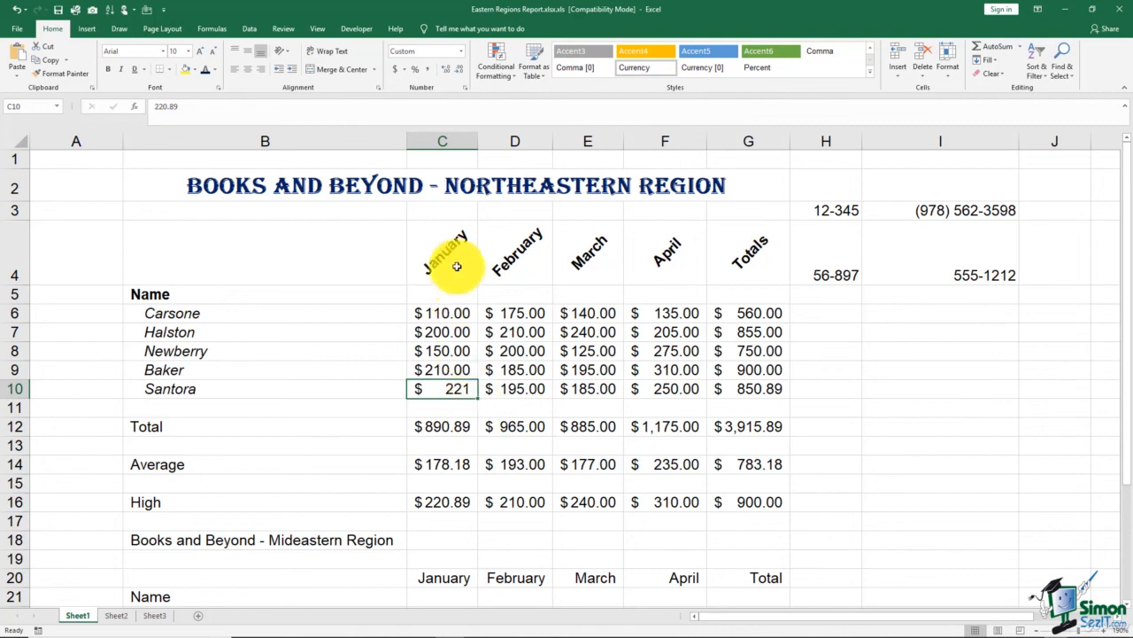
{"action": "left_click", "coordinate": [448, 74]}
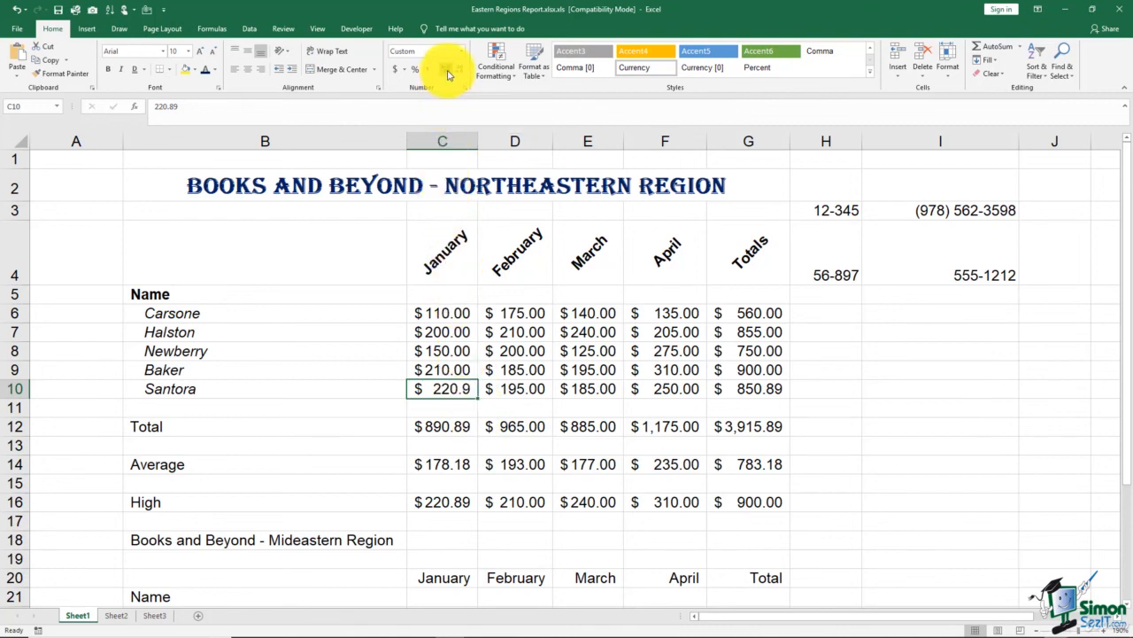
{"action": "left_click", "coordinate": [448, 74]}
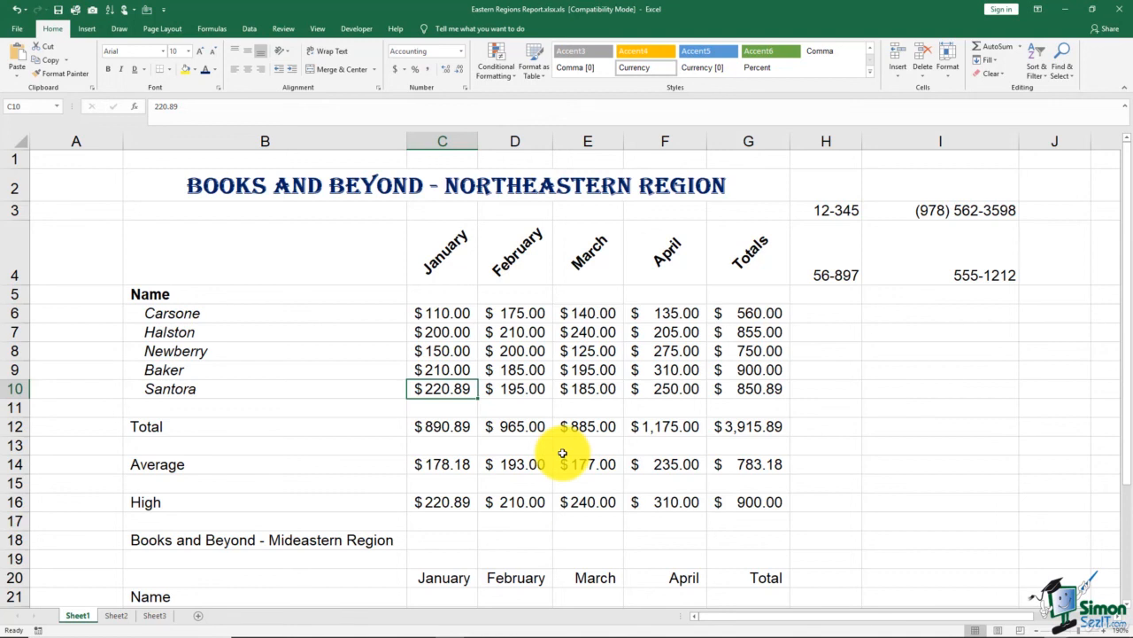